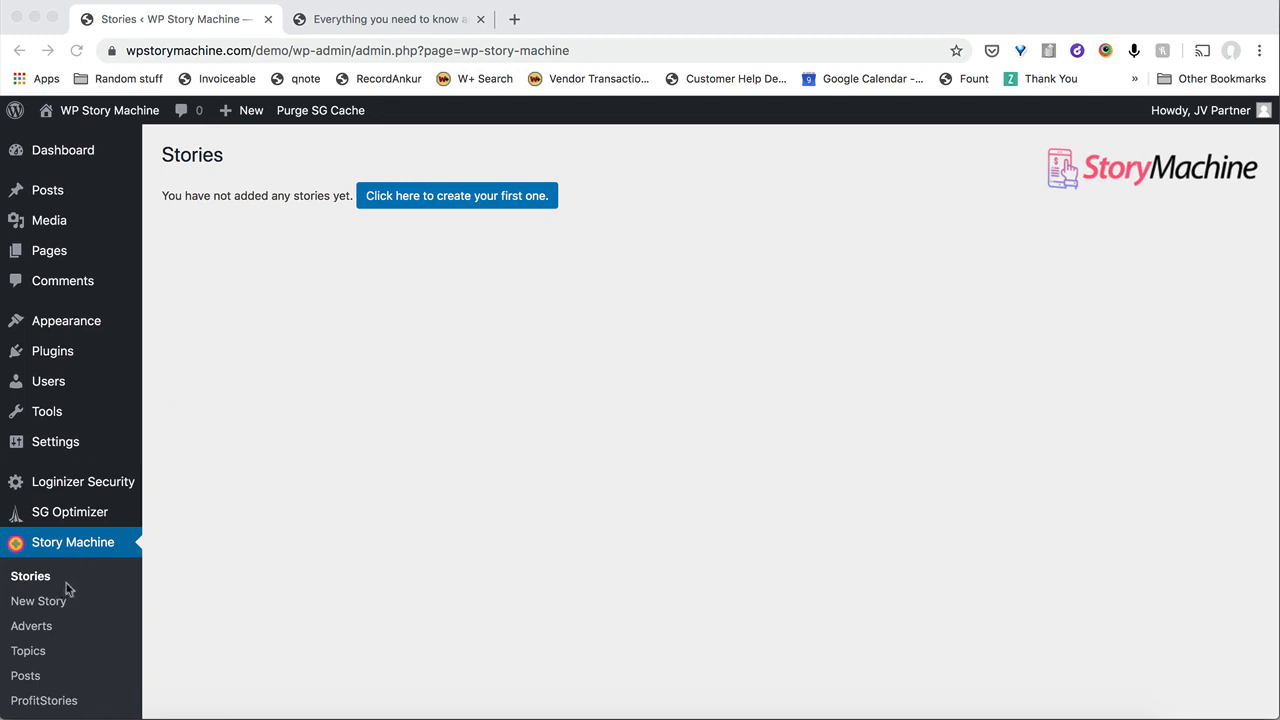
# Step: Open the Story Machine plugin's list of posts available for turning into stories
pyautogui.scroll(-1, 80, 585)
pyautogui.click(32, 648)
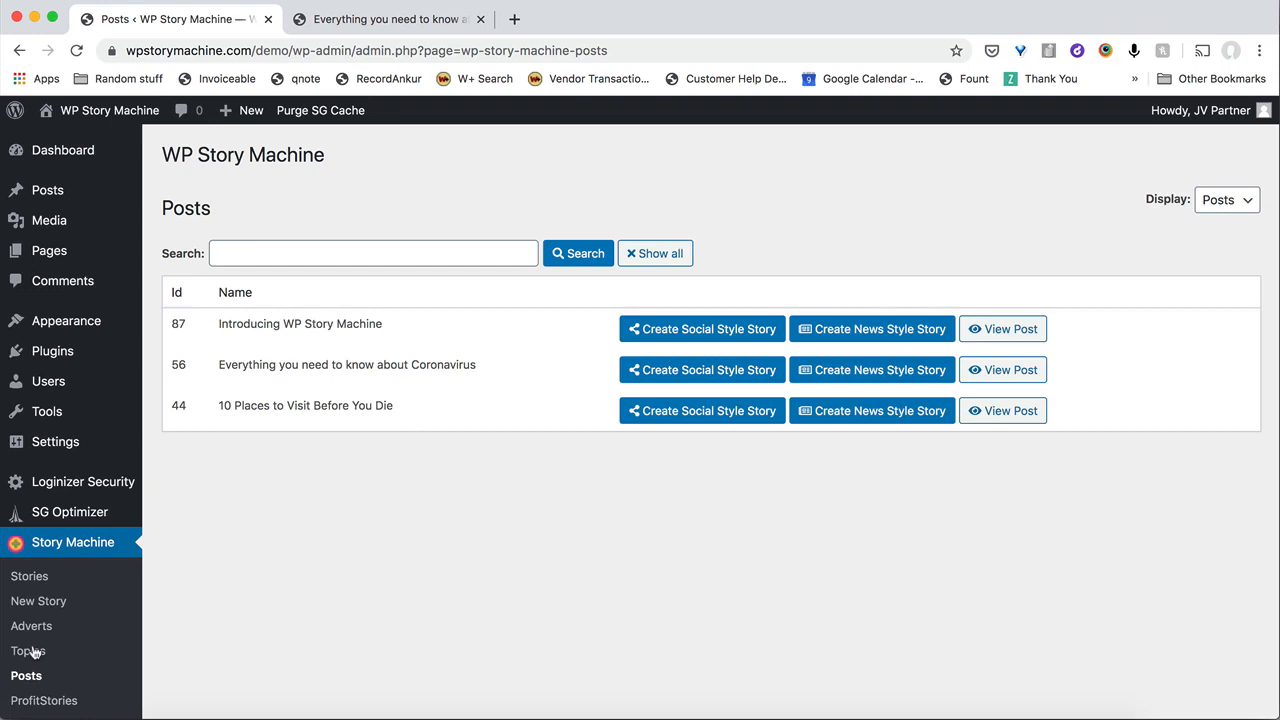
# Step: Read through the published blog post "10 Places to Visit Before You Die" on the demo site
pyautogui.click(393, 19)
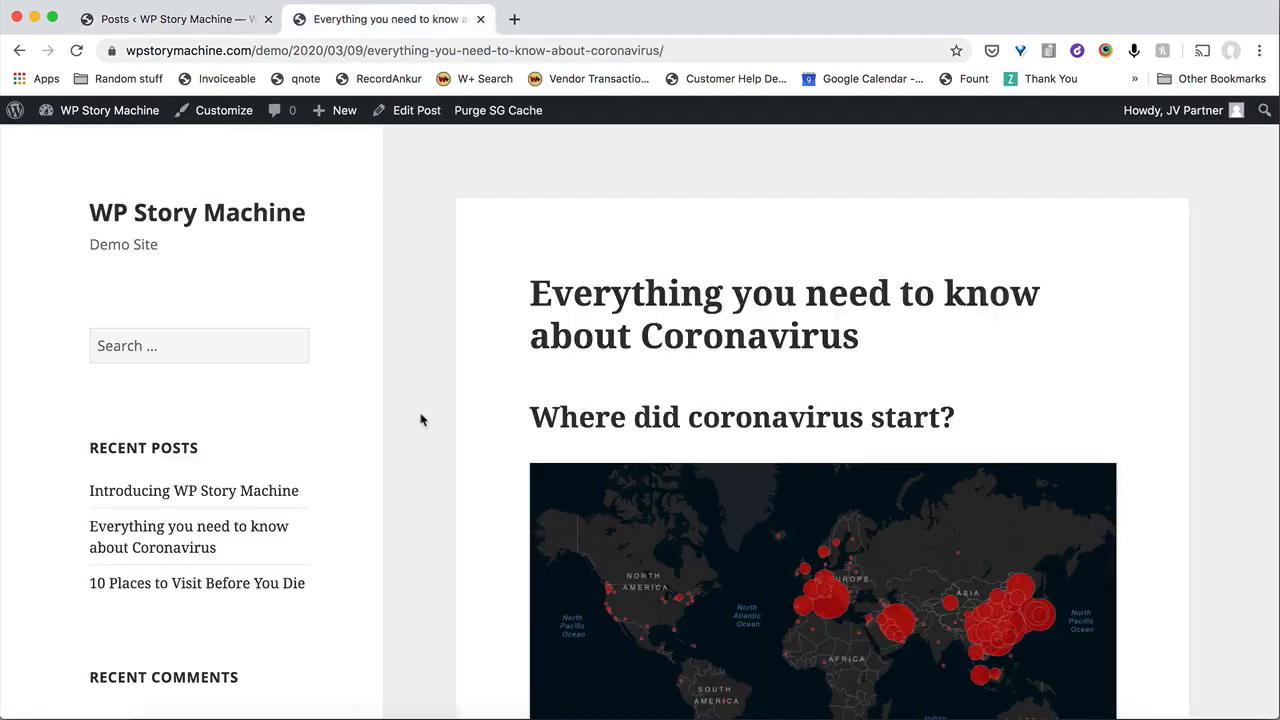
pyautogui.scroll(-2, 421, 420)
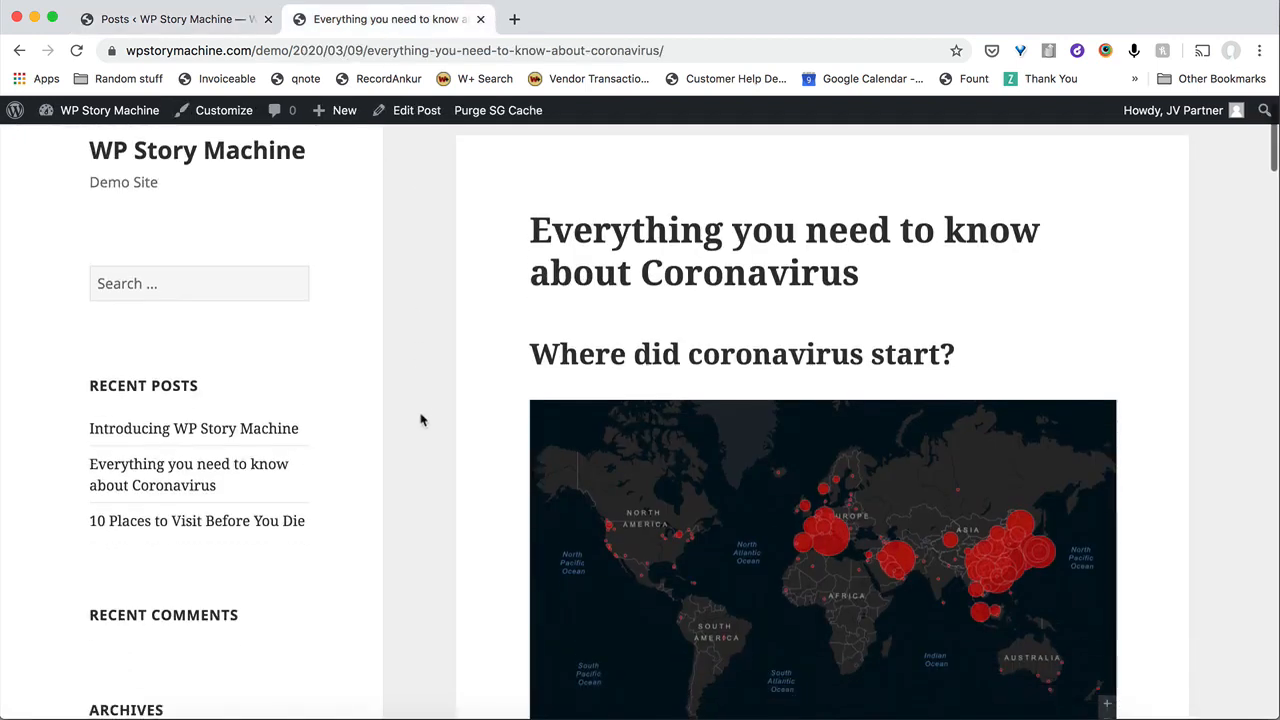
pyautogui.click(174, 521)
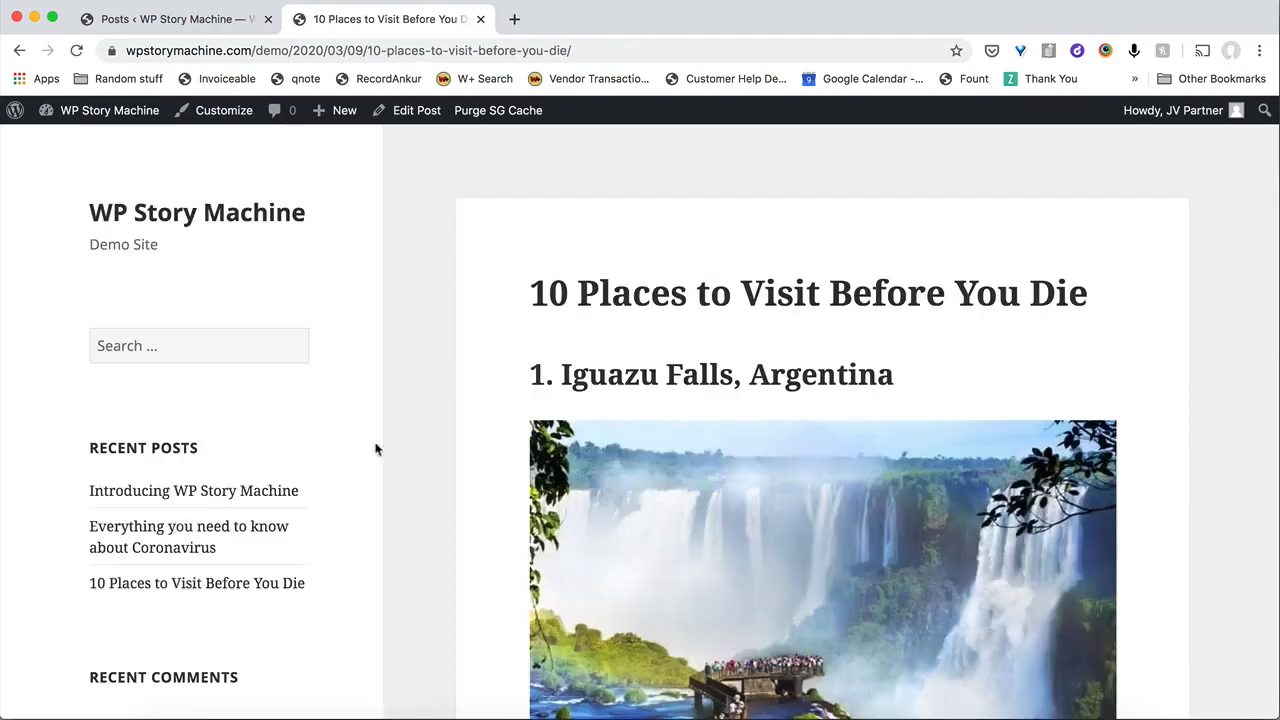
pyautogui.scroll(-10, 378, 445)
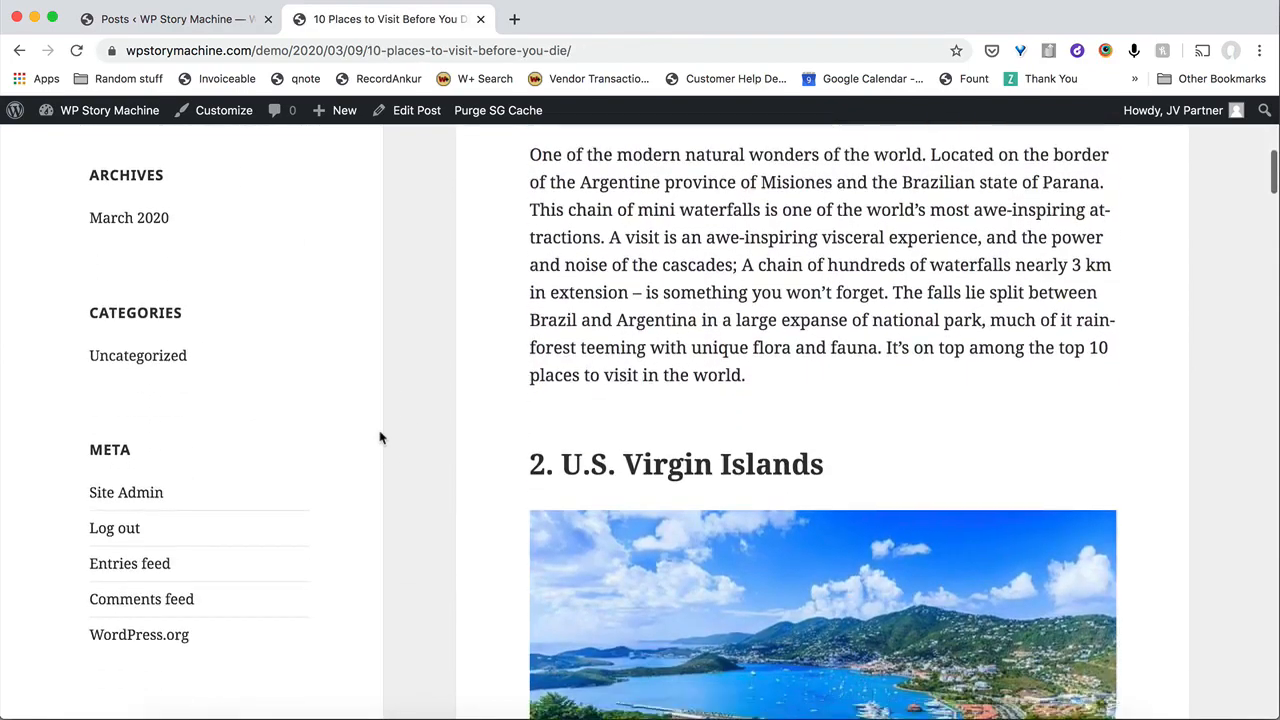
pyautogui.scroll(-5, 379, 437)
# Step: Create a social style story from the post "10 Places to Visit Before You Die"
pyautogui.click(195, 20)
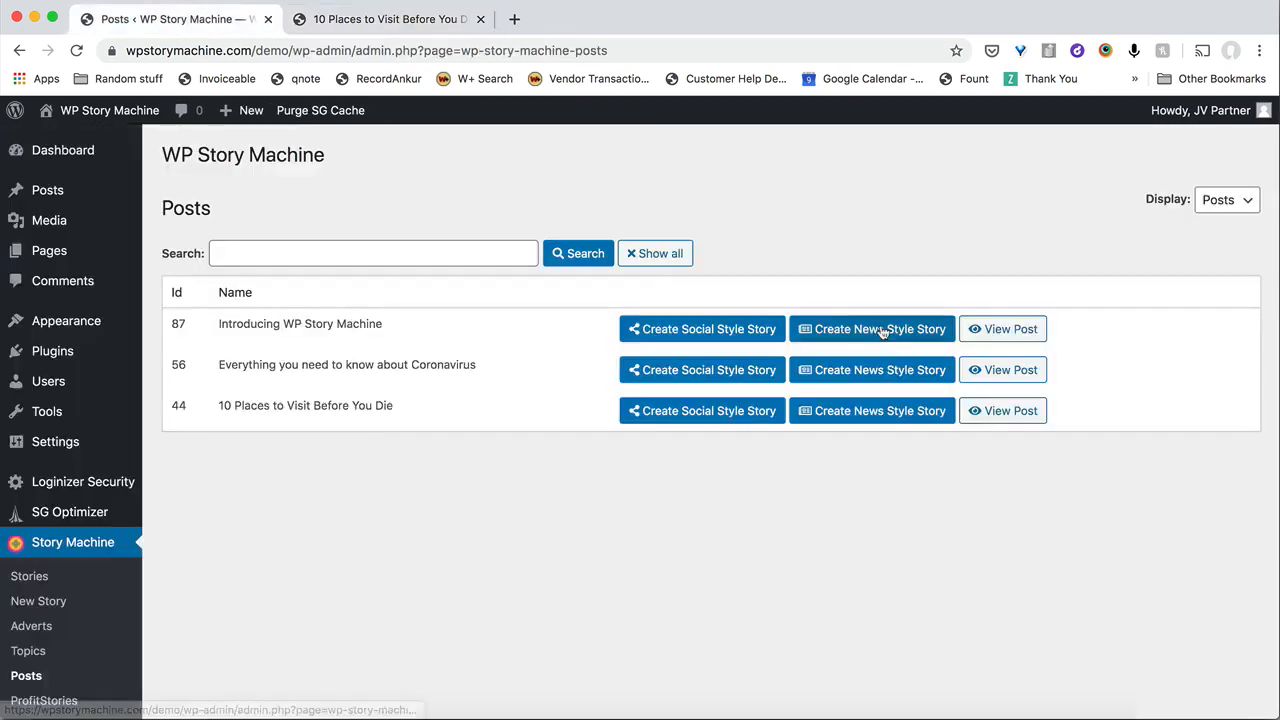
pyautogui.click(667, 414)
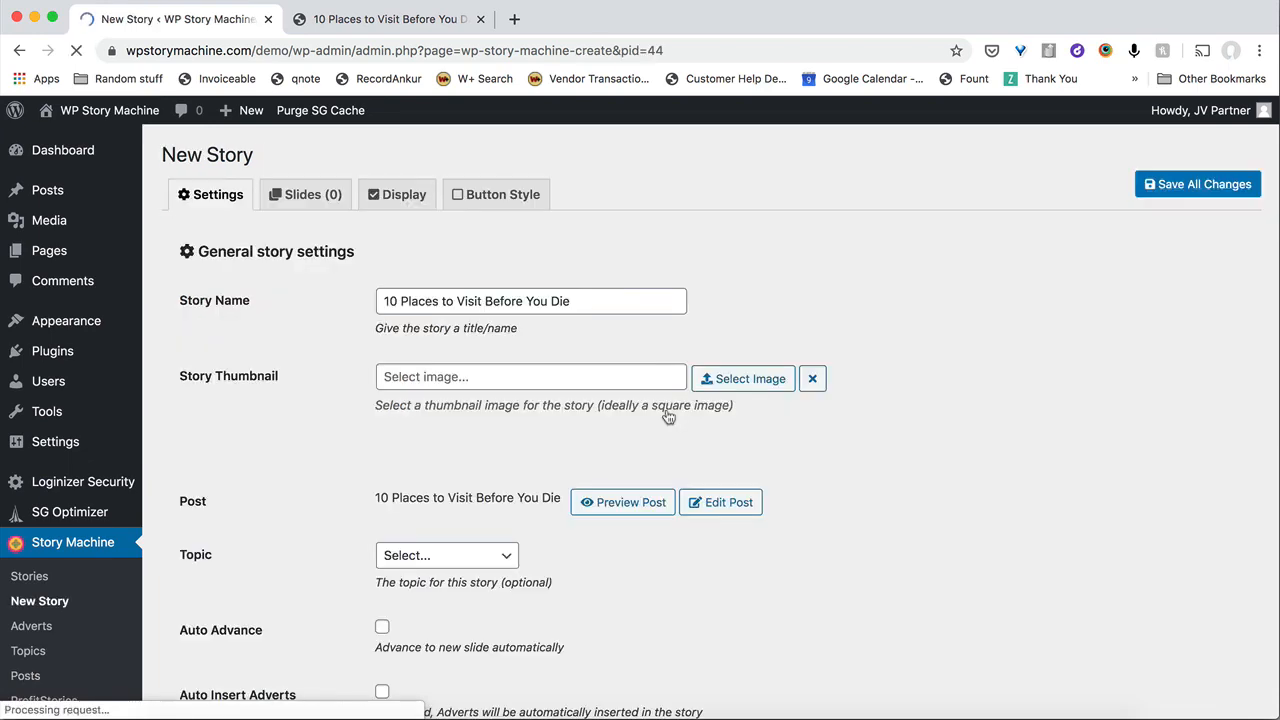
pyautogui.scroll(-3, 248, 445)
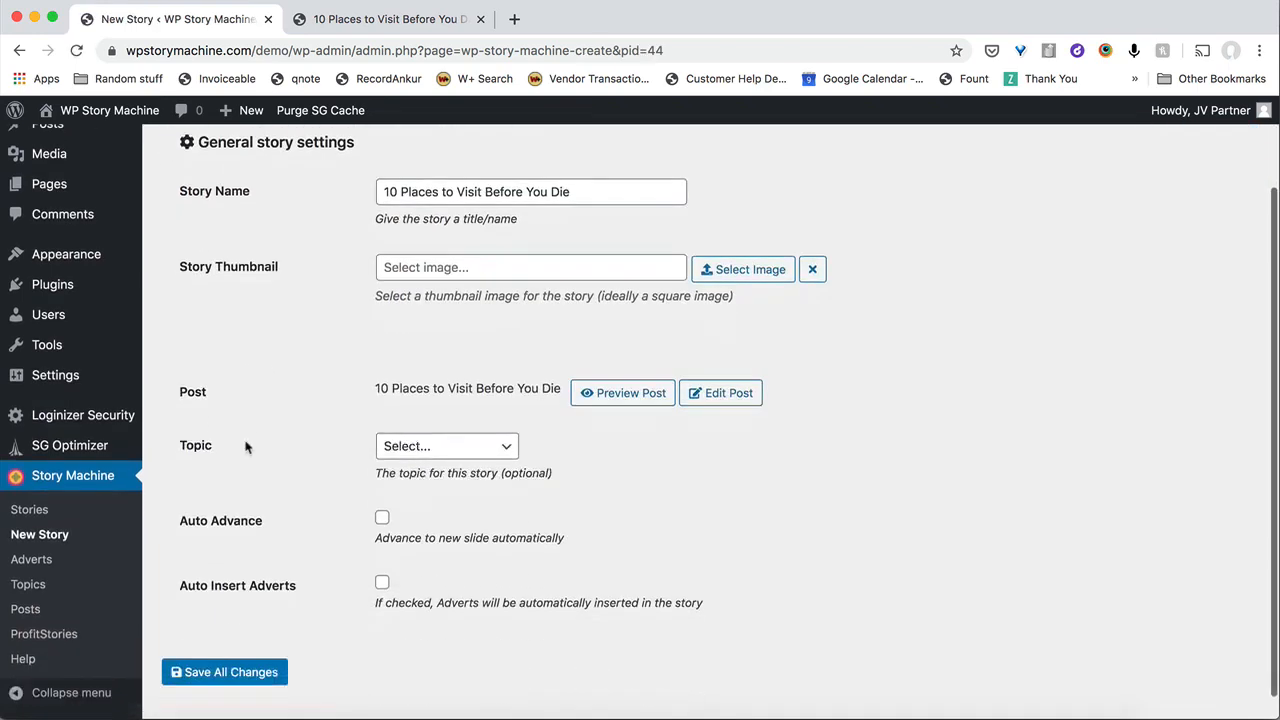
pyautogui.scroll(3, 336, 445)
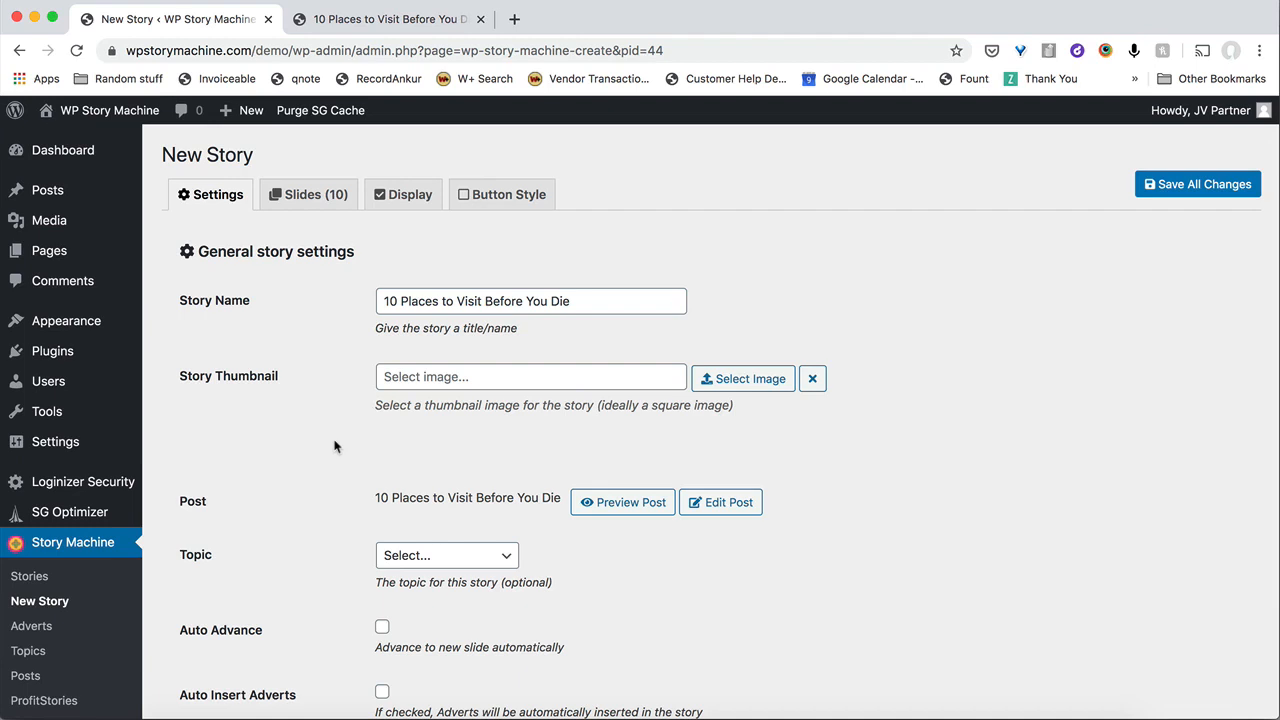
# Step: Enable Auto Advance for the story with a delay of 3 seconds between slides
pyautogui.scroll(-2, 335, 446)
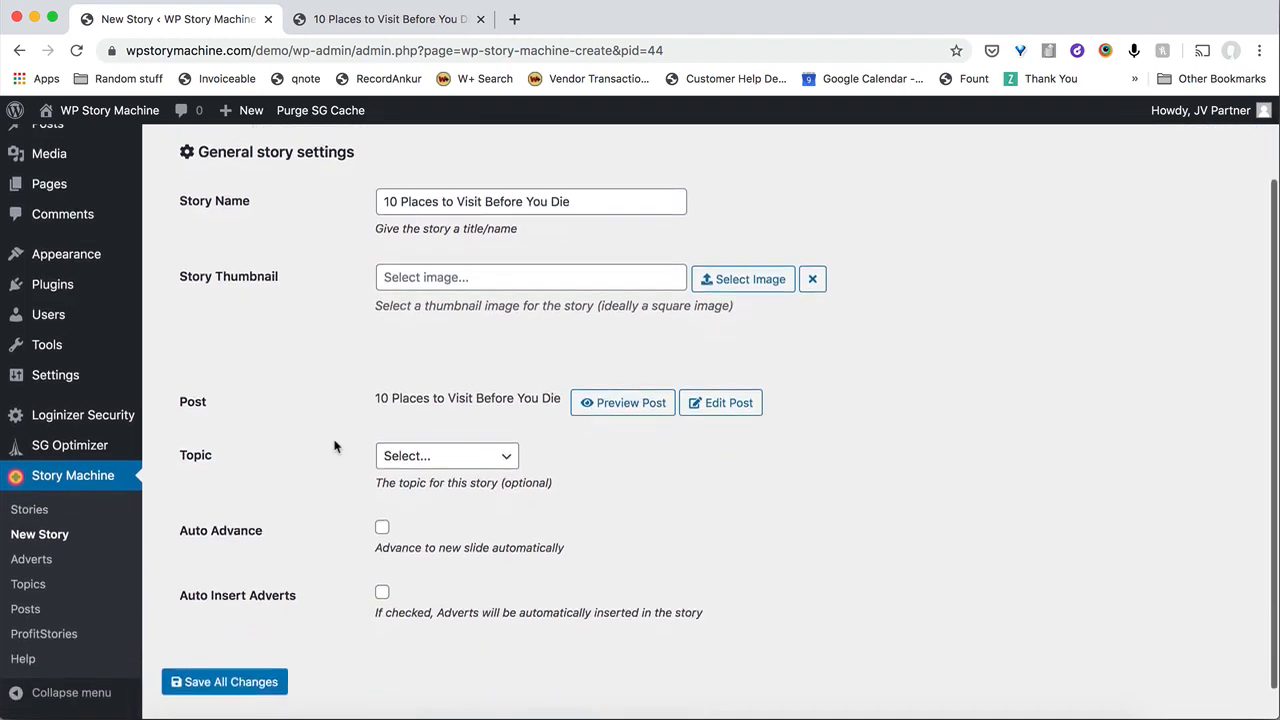
pyautogui.click(381, 523)
pyautogui.click(391, 588)
pyautogui.write('3')
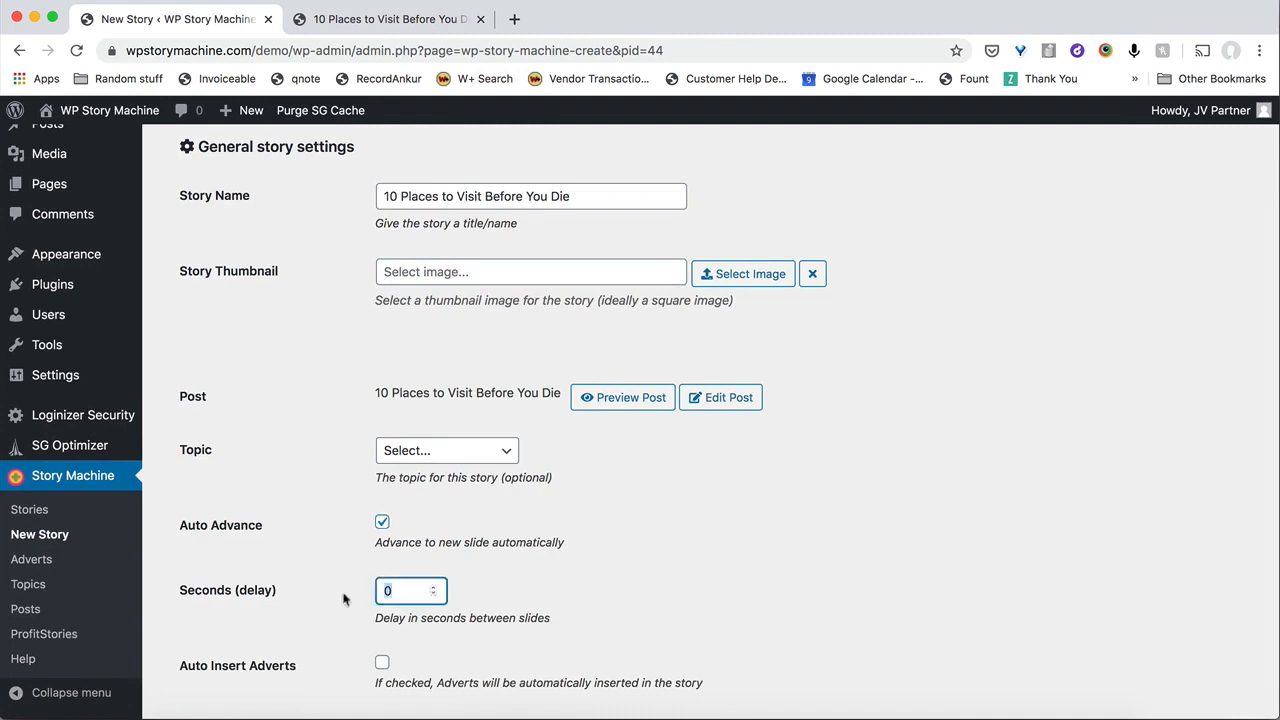
# Step: Enable automatic adverts after every 2 slides, limited to the Travel topic, and save the story
pyautogui.scroll(-2, 300, 590)
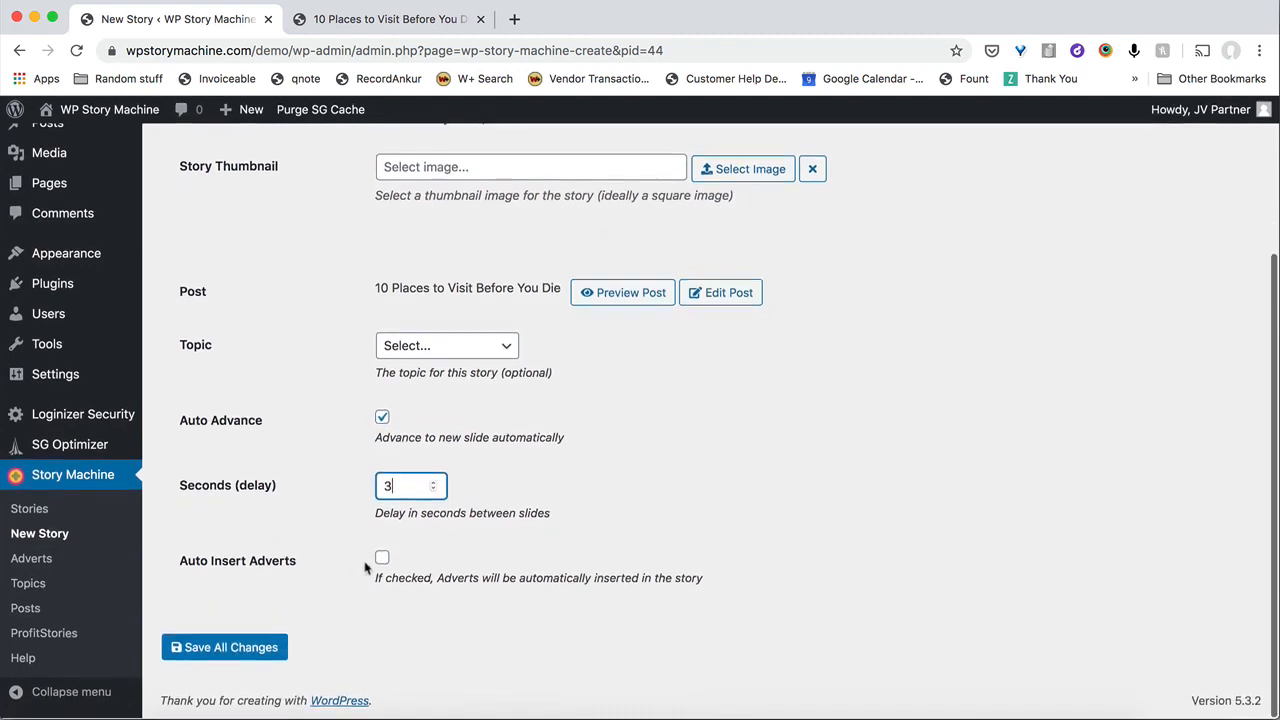
pyautogui.click(382, 552)
pyautogui.scroll(-3, 337, 516)
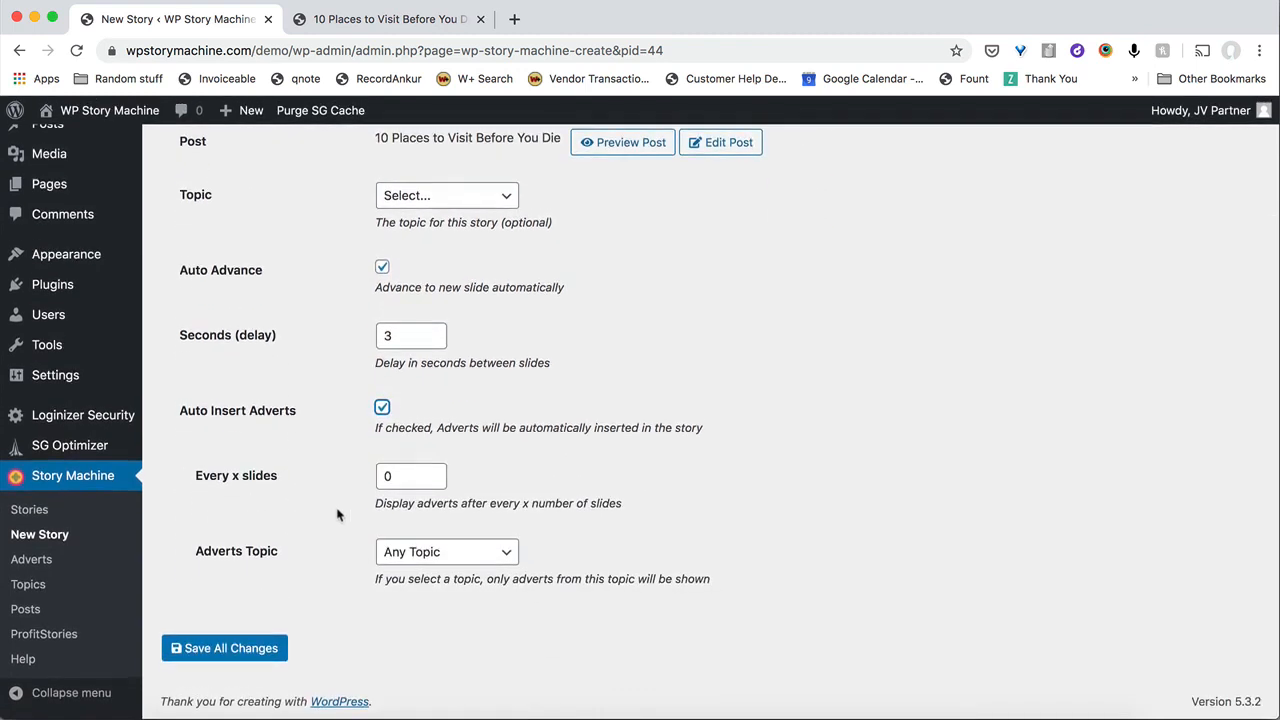
pyautogui.doubleClick(391, 476)
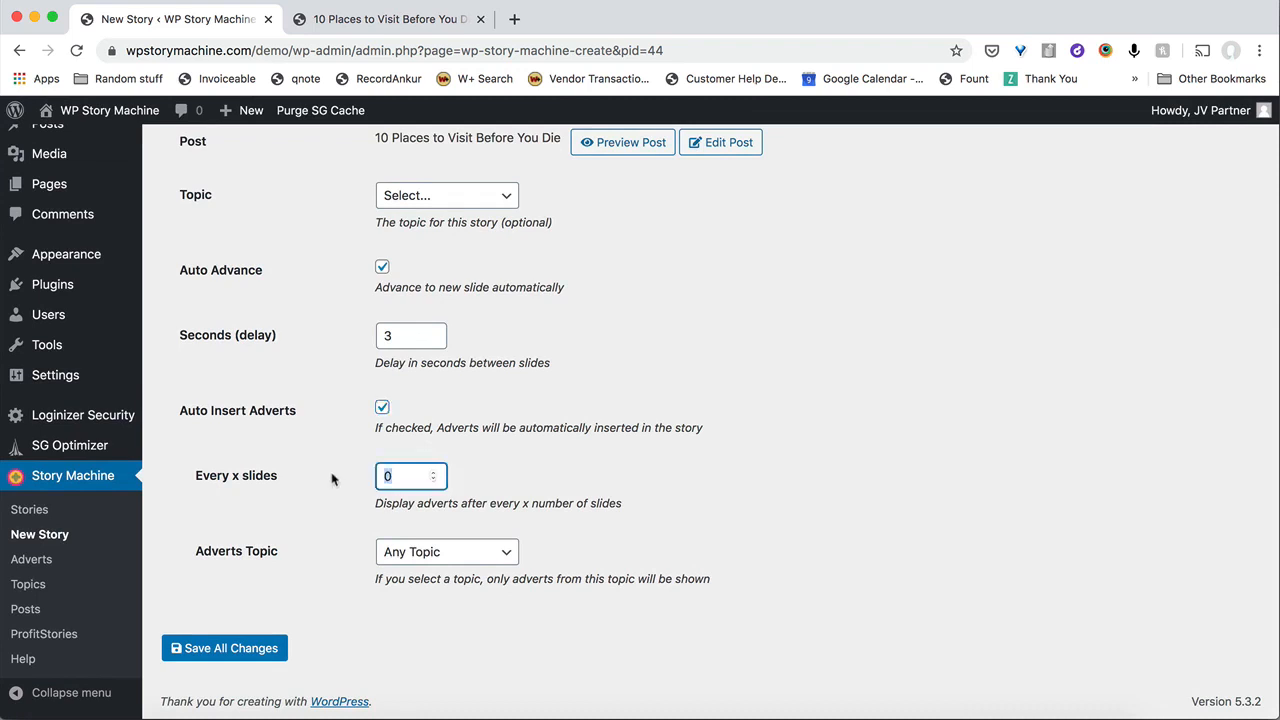
pyautogui.write('2')
pyautogui.click(405, 551)
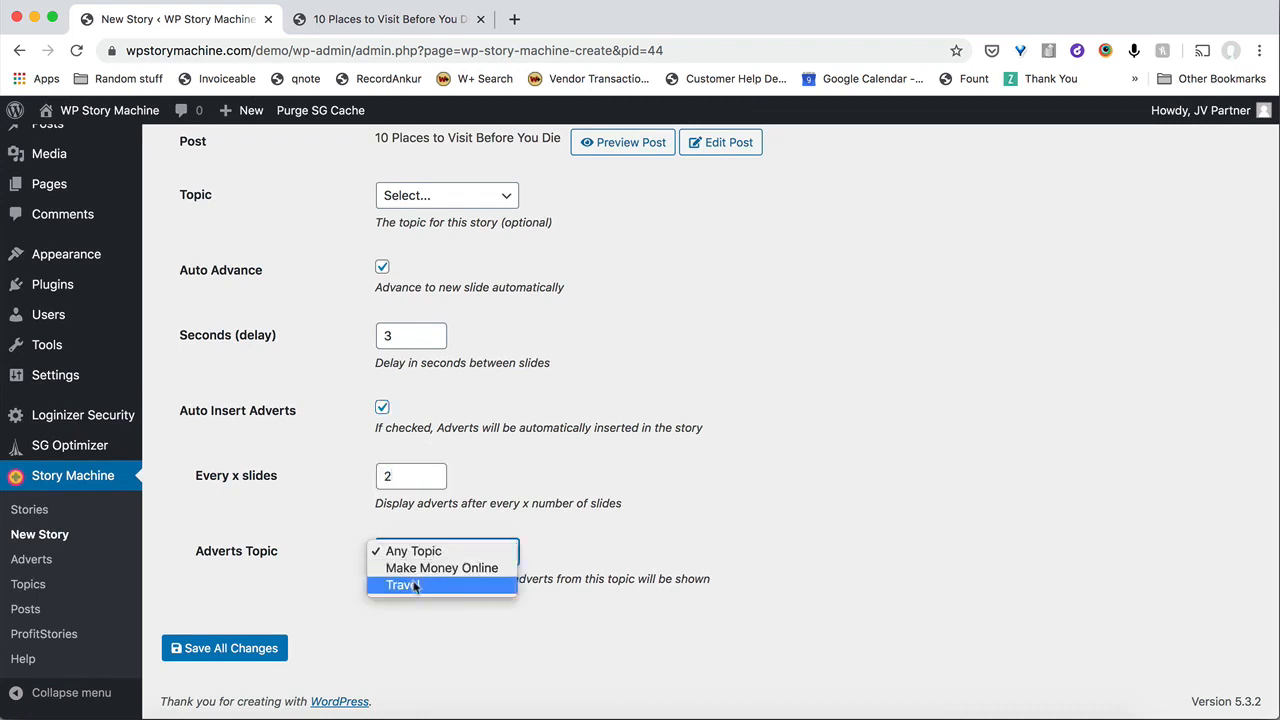
pyautogui.click(415, 587)
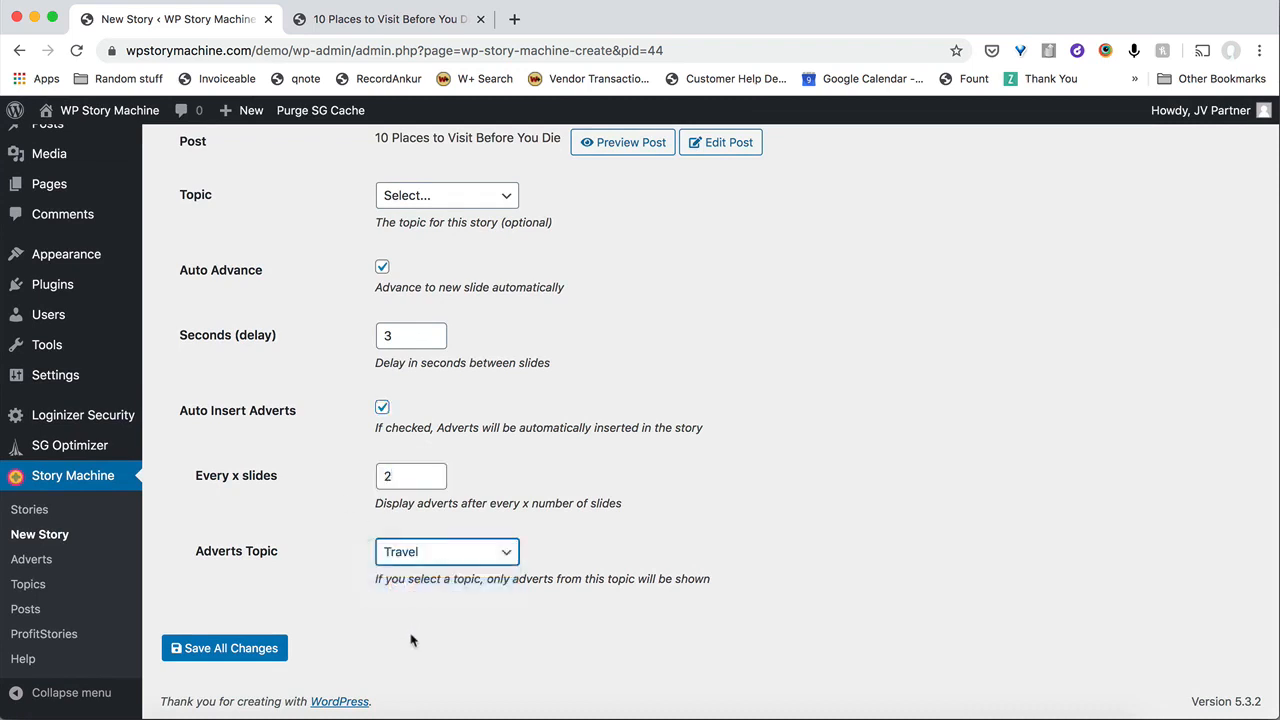
pyautogui.click(258, 650)
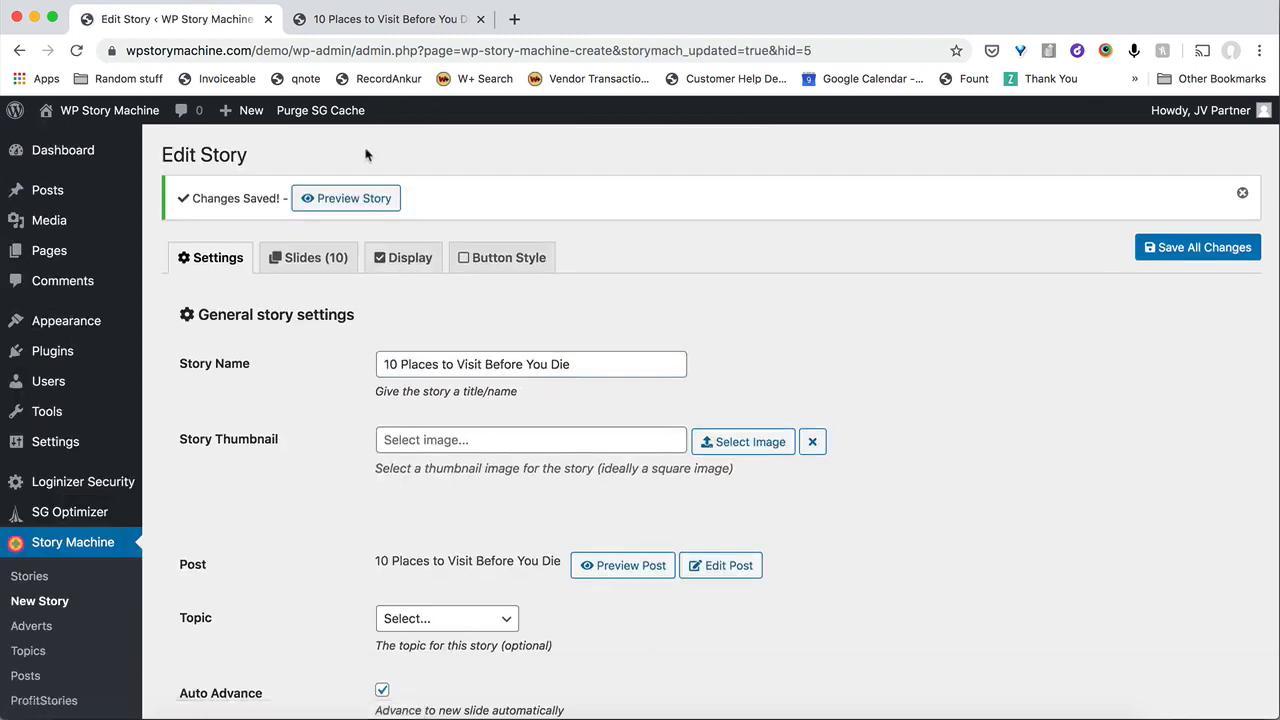
# Step: Preview the saved travel story with the browser page zoomed out one level so whole slides fit
pyautogui.click(362, 201)
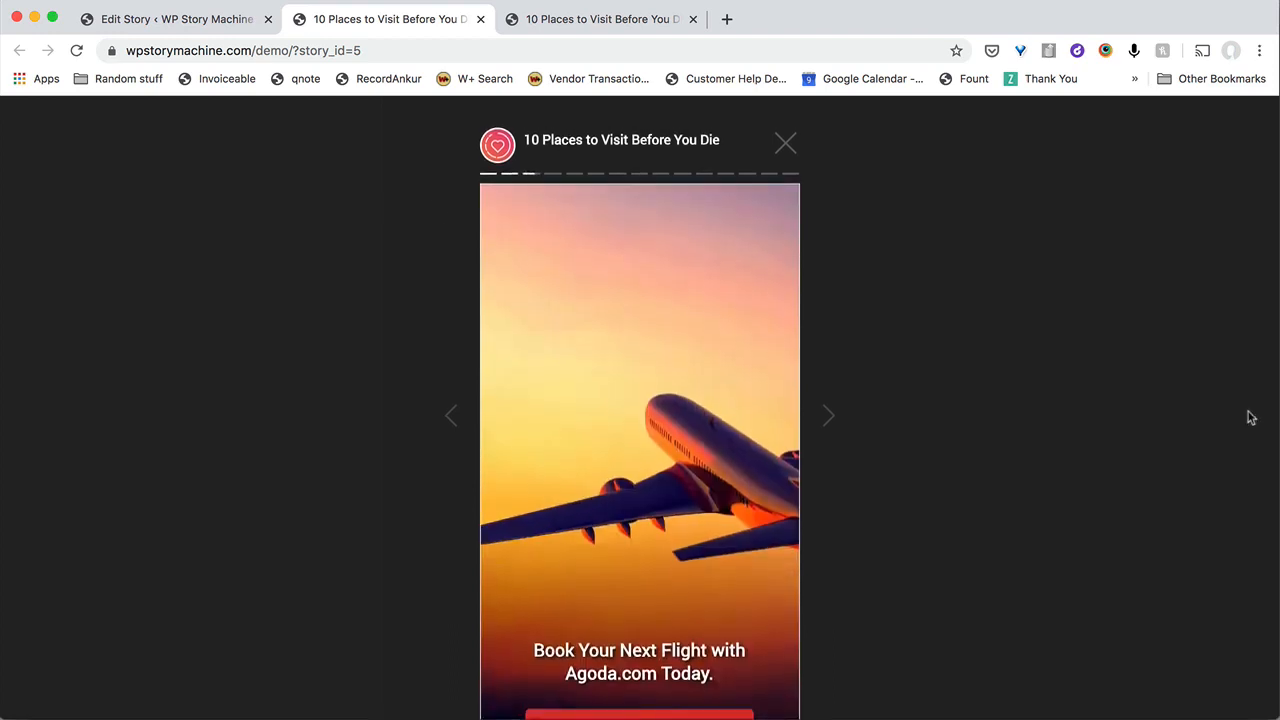
pyautogui.click(1260, 51)
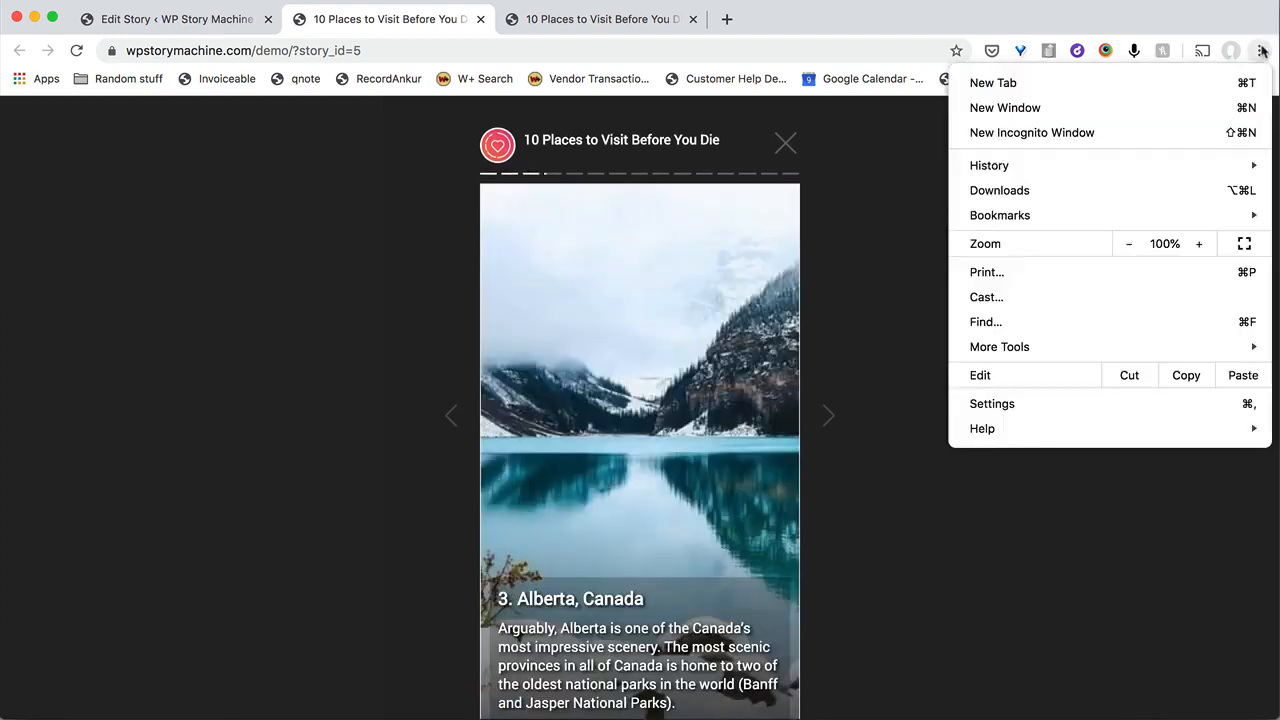
pyautogui.click(1129, 244)
pyautogui.click(977, 531)
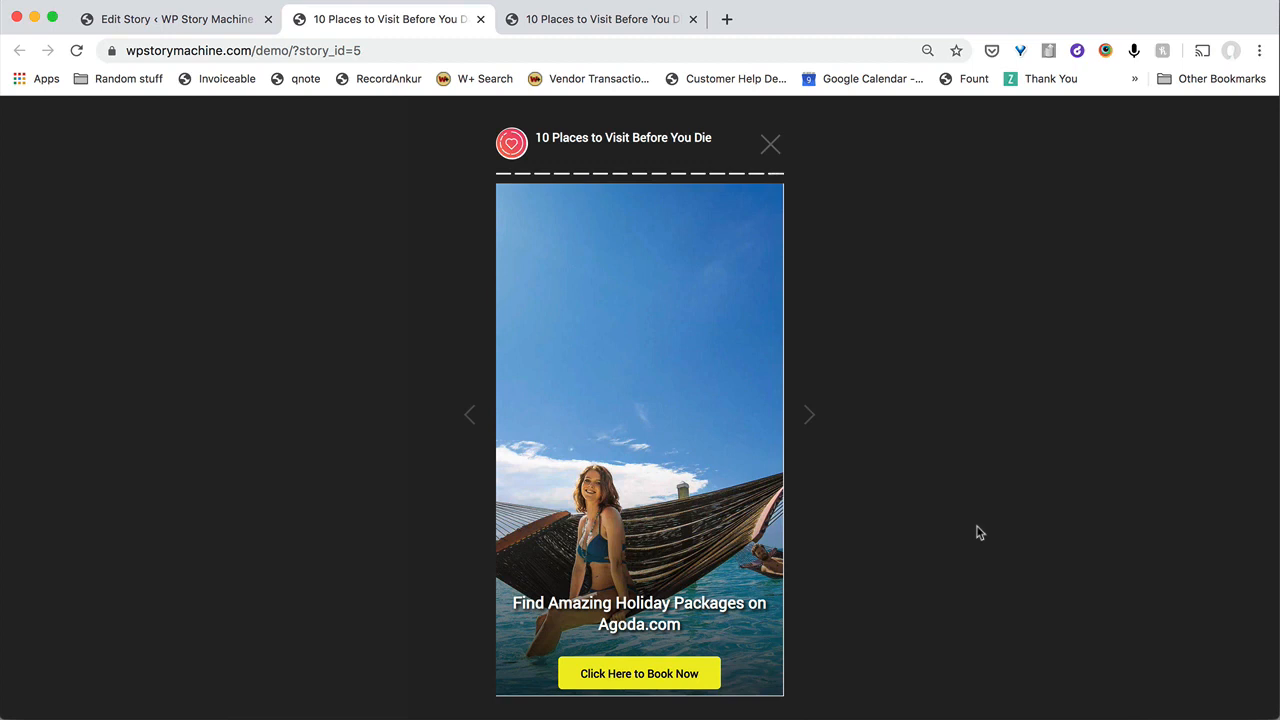
# Step: Create a news style story from the post "Introducing WP Story Machine" and save it with its default settings
pyautogui.click(200, 20)
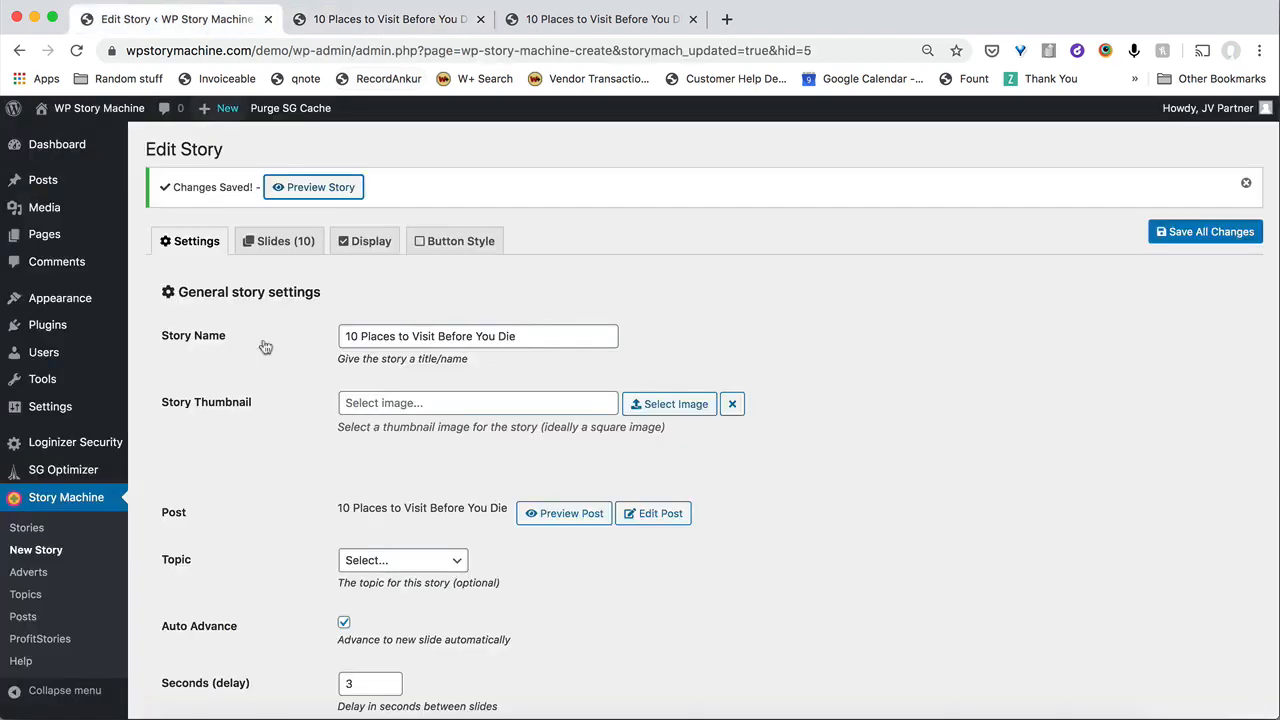
pyautogui.click(24, 617)
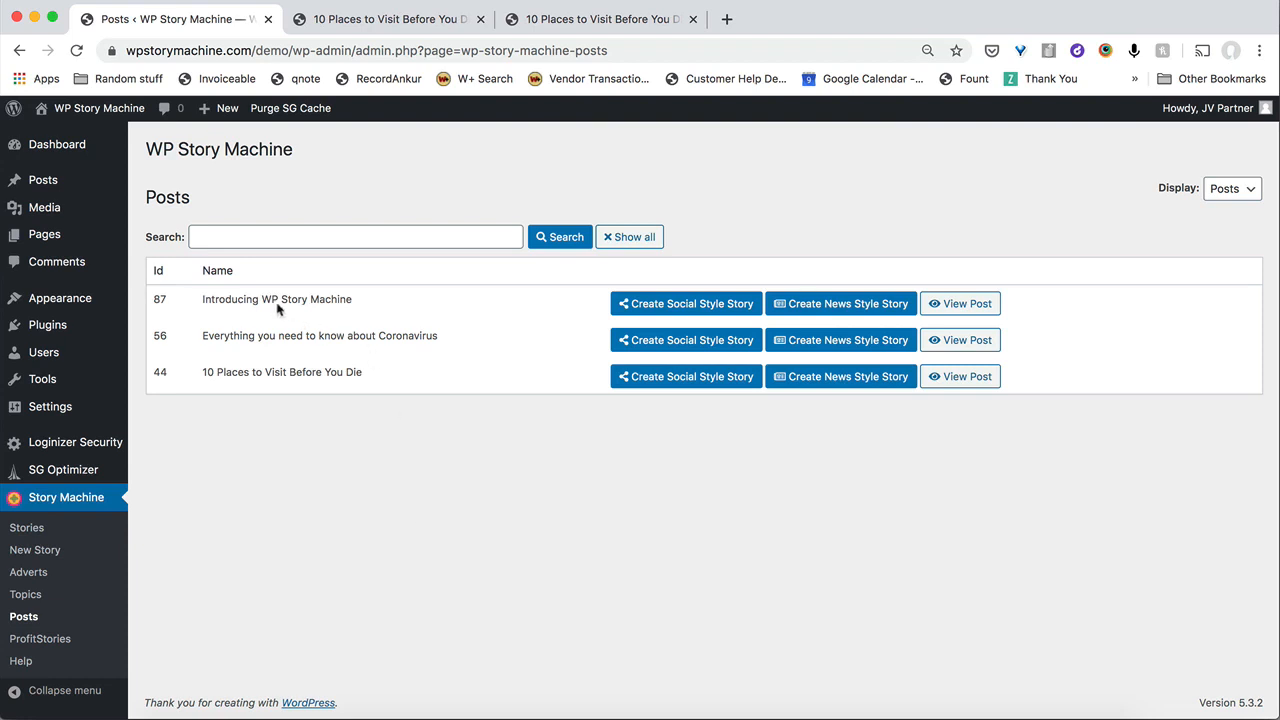
pyautogui.click(820, 310)
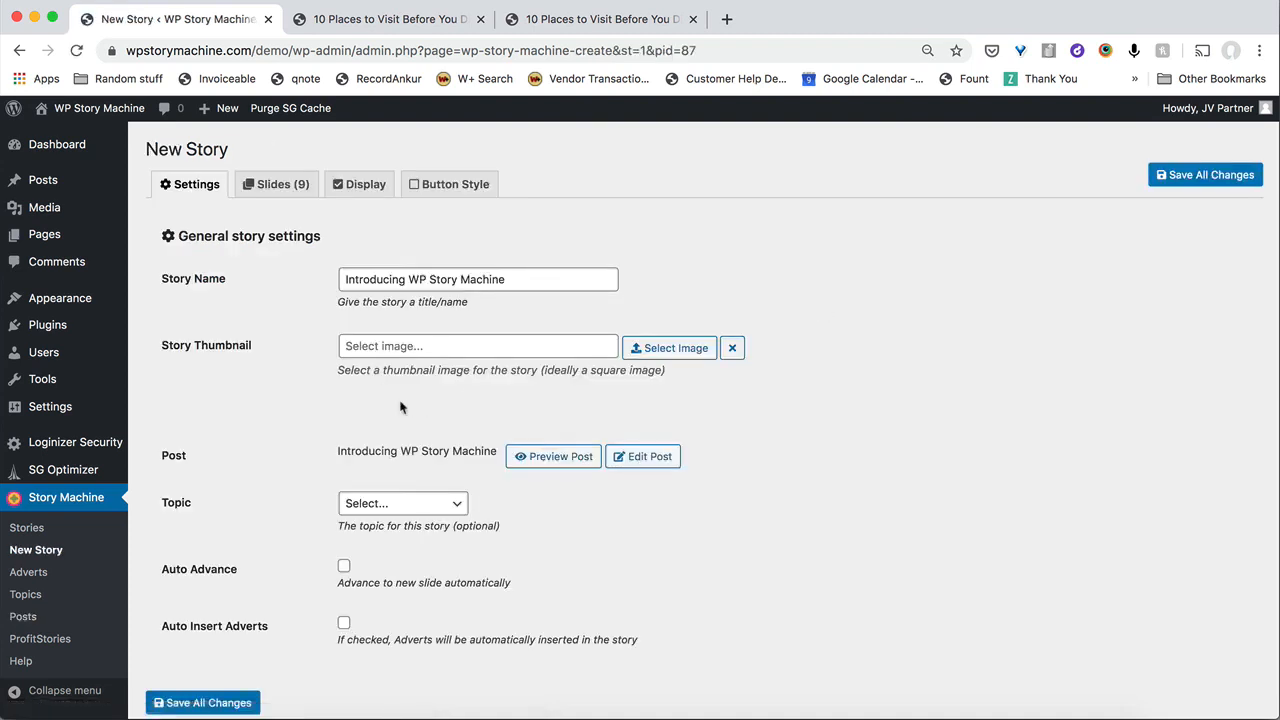
pyautogui.click(216, 702)
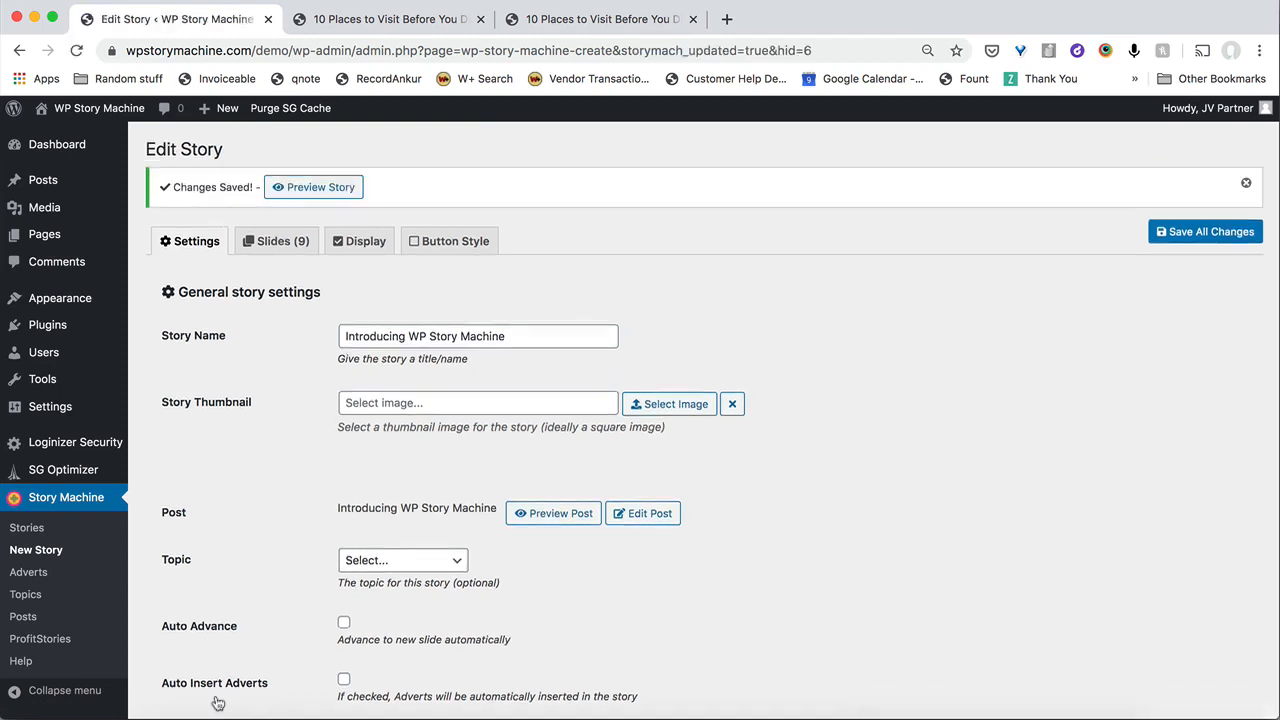
# Step: Preview the "Introducing WP Story Machine" story and page through all its slides to the last one
pyautogui.click(320, 188)
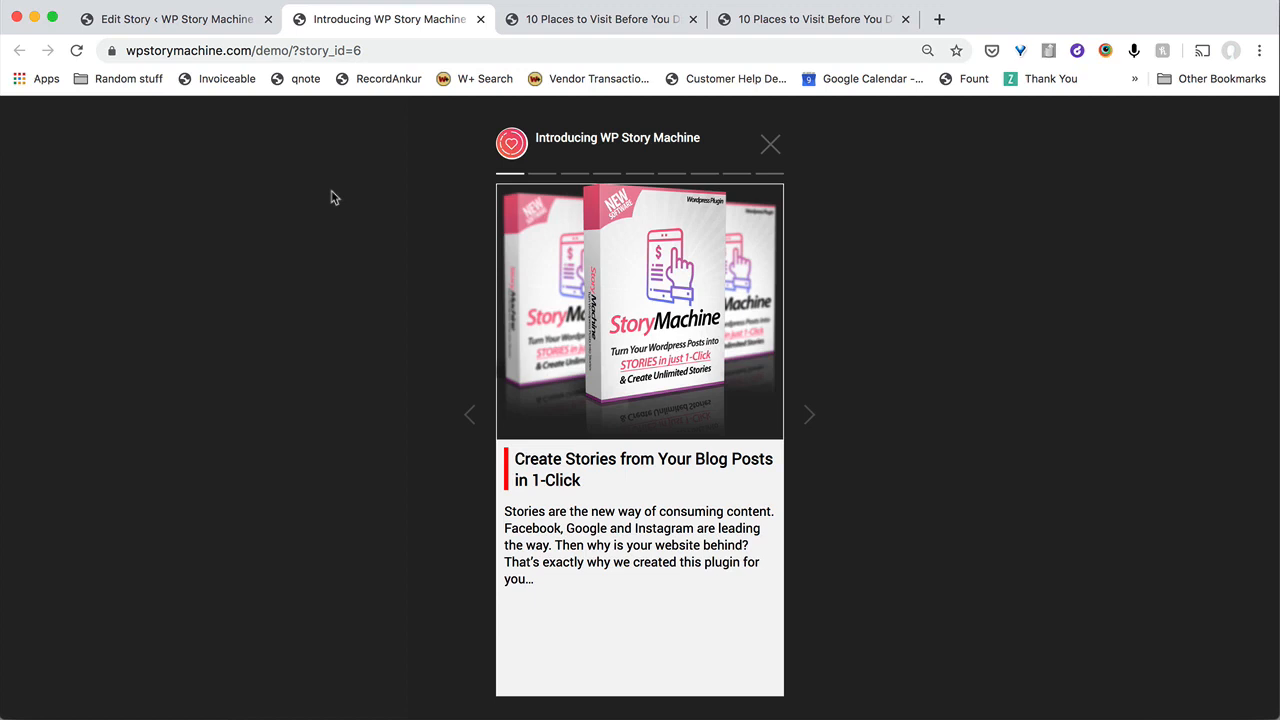
pyautogui.click(808, 418)
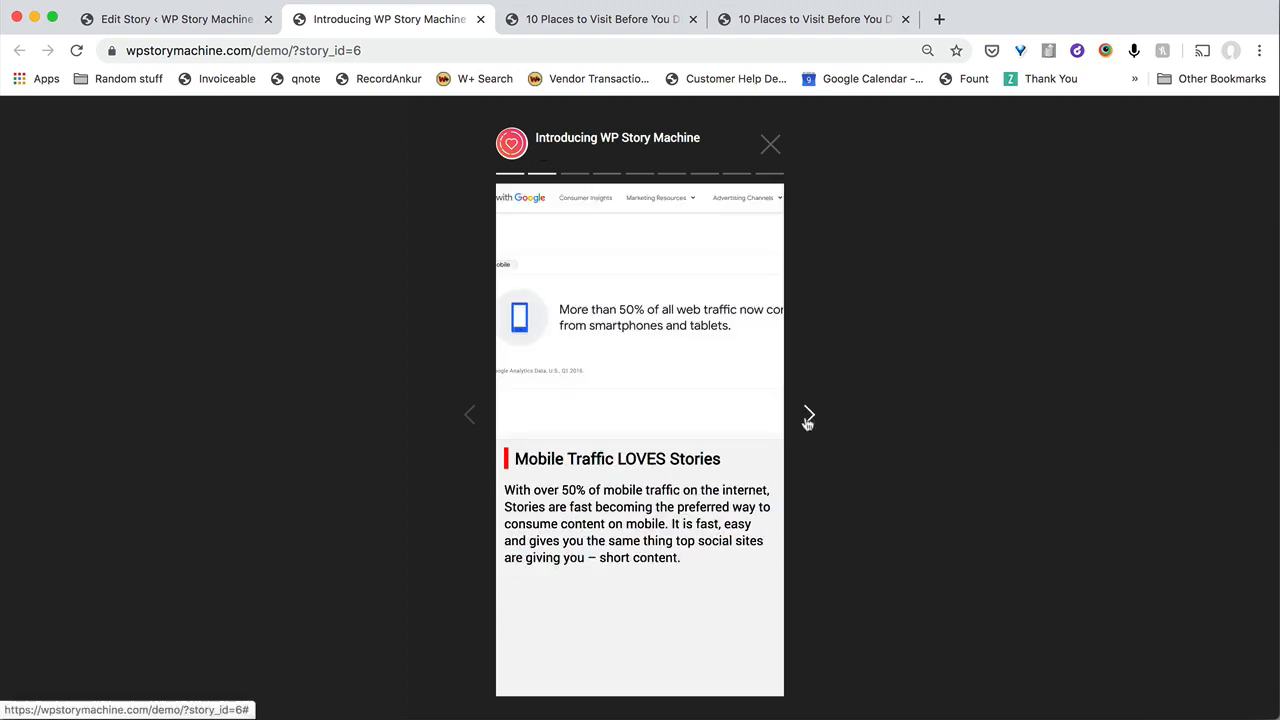
pyautogui.click(808, 418)
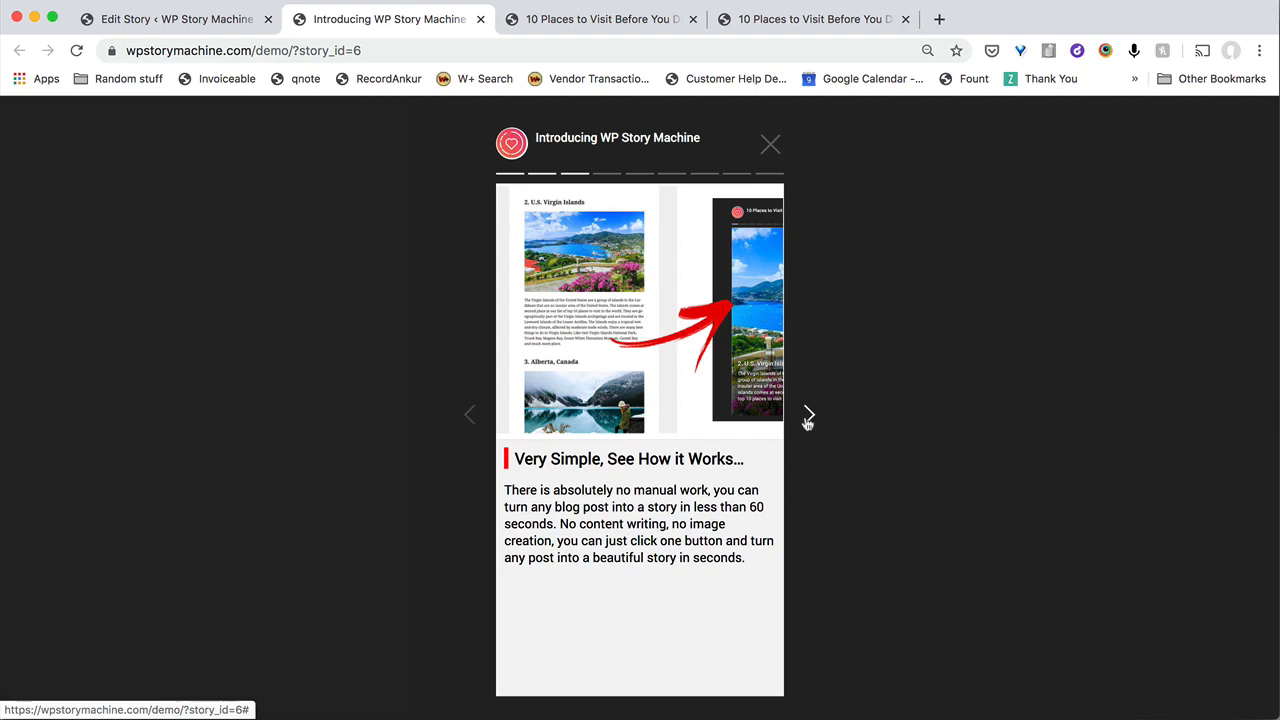
pyautogui.click(808, 415)
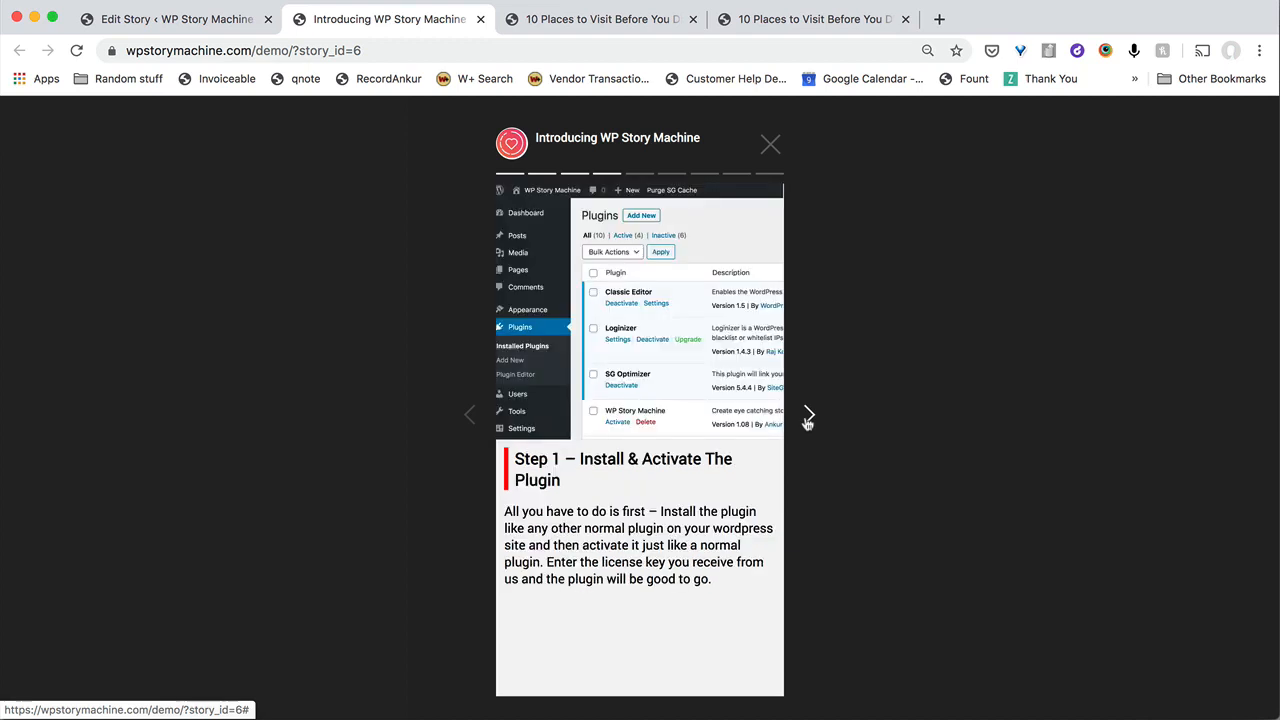
pyautogui.click(808, 416)
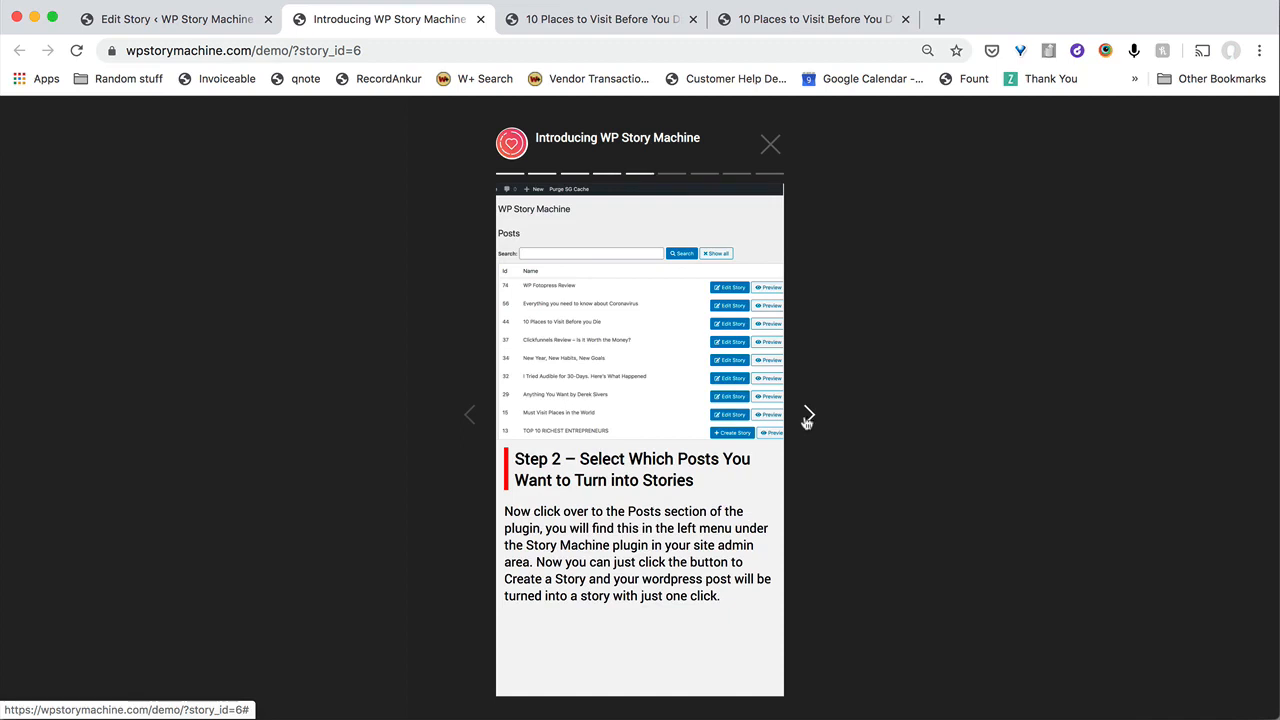
pyautogui.click(808, 416)
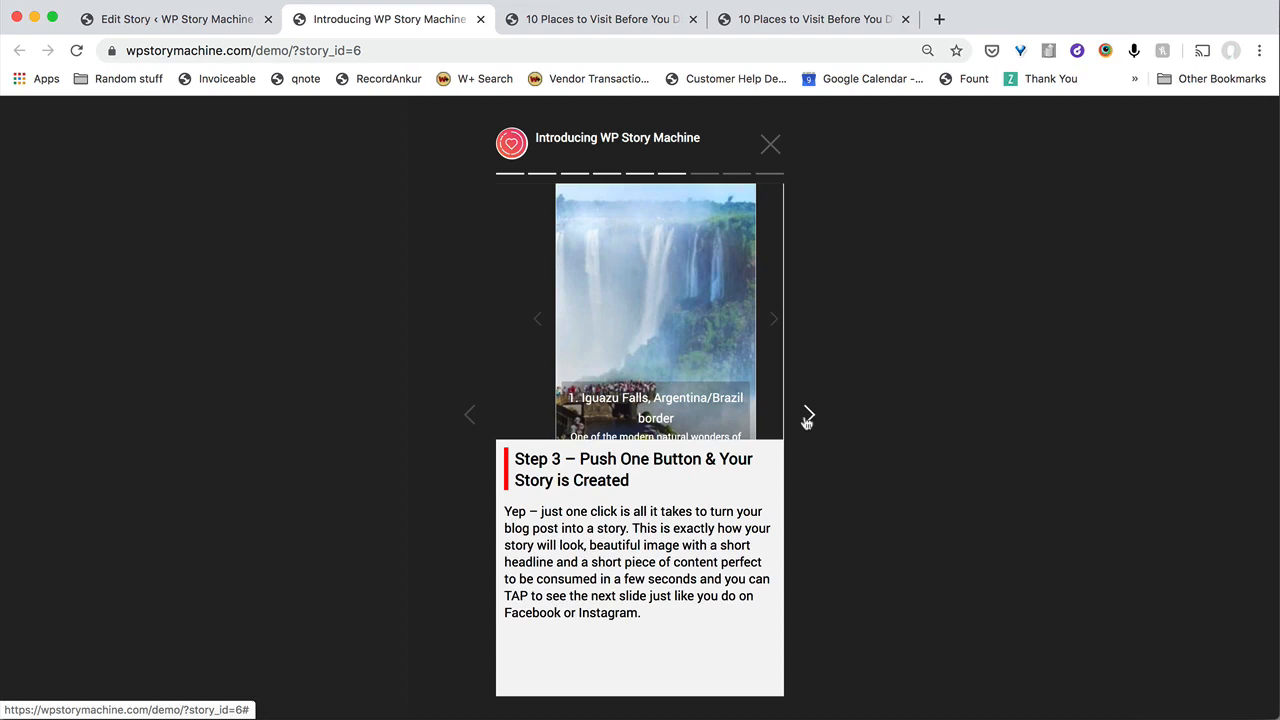
pyautogui.click(808, 418)
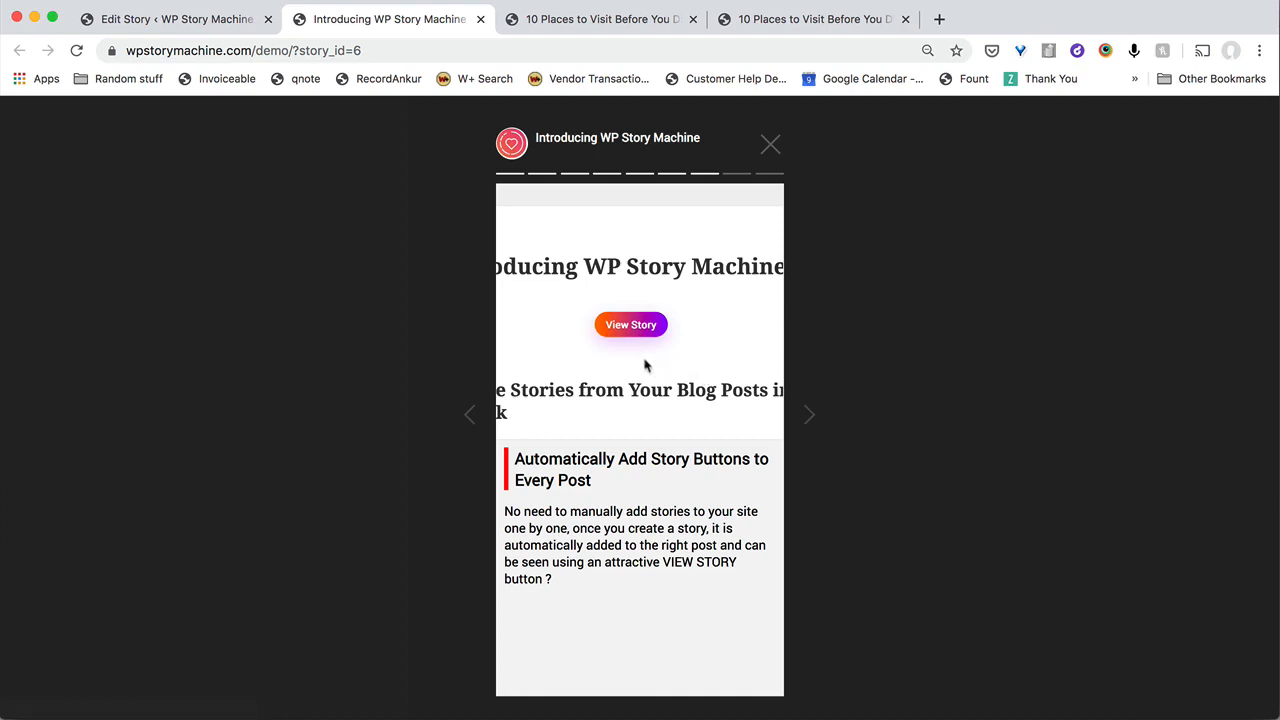
pyautogui.click(801, 422)
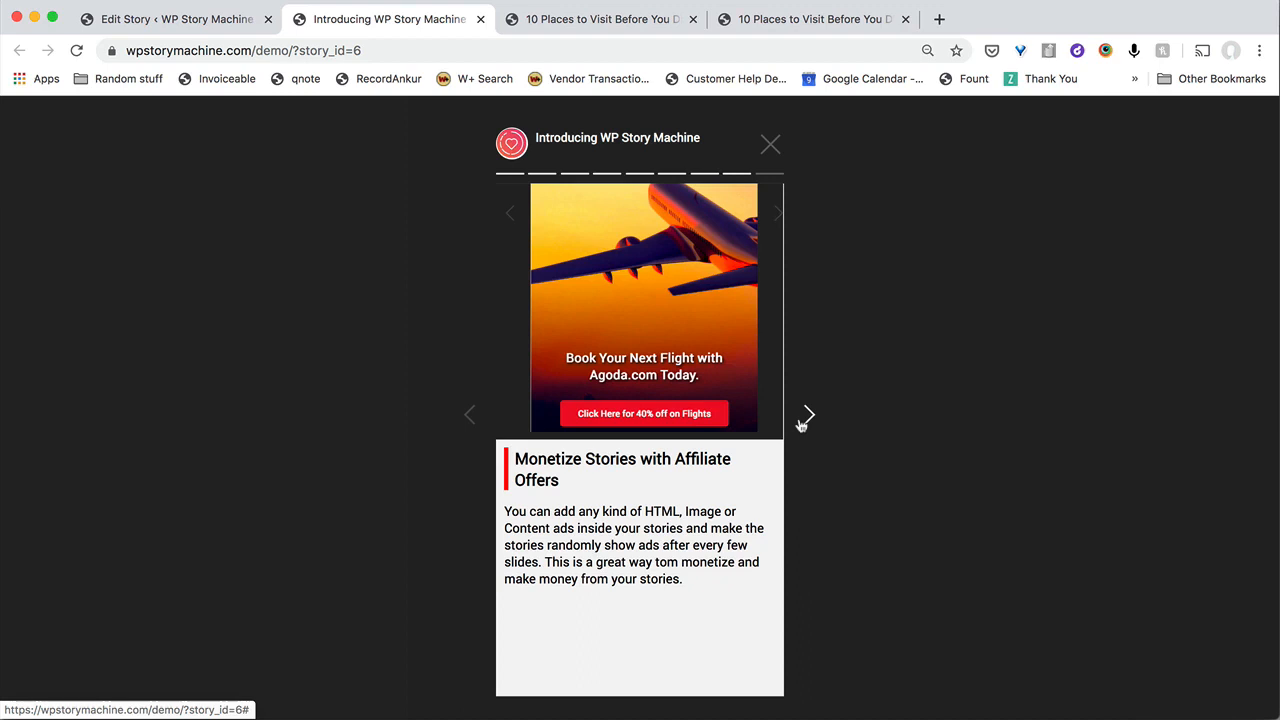
pyautogui.click(806, 418)
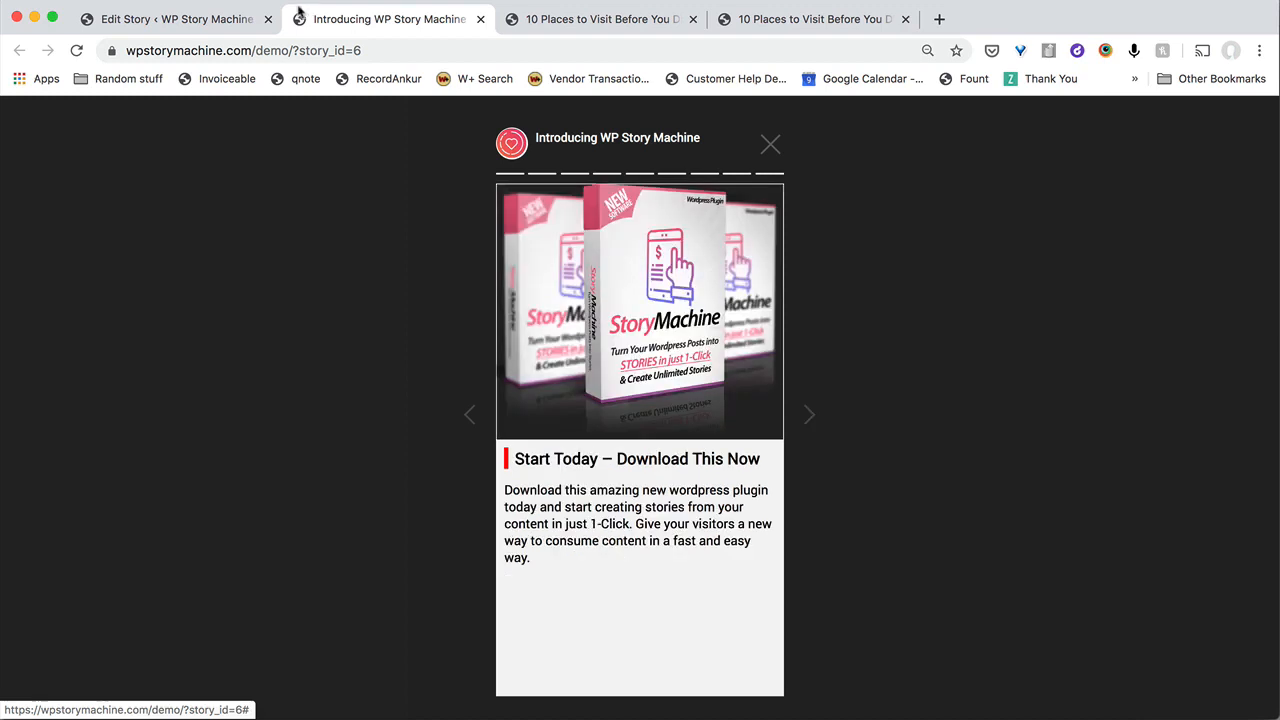
# Step: Enable a call-to-action button on the story's last slide, with the text "Click here to download"
pyautogui.click(188, 20)
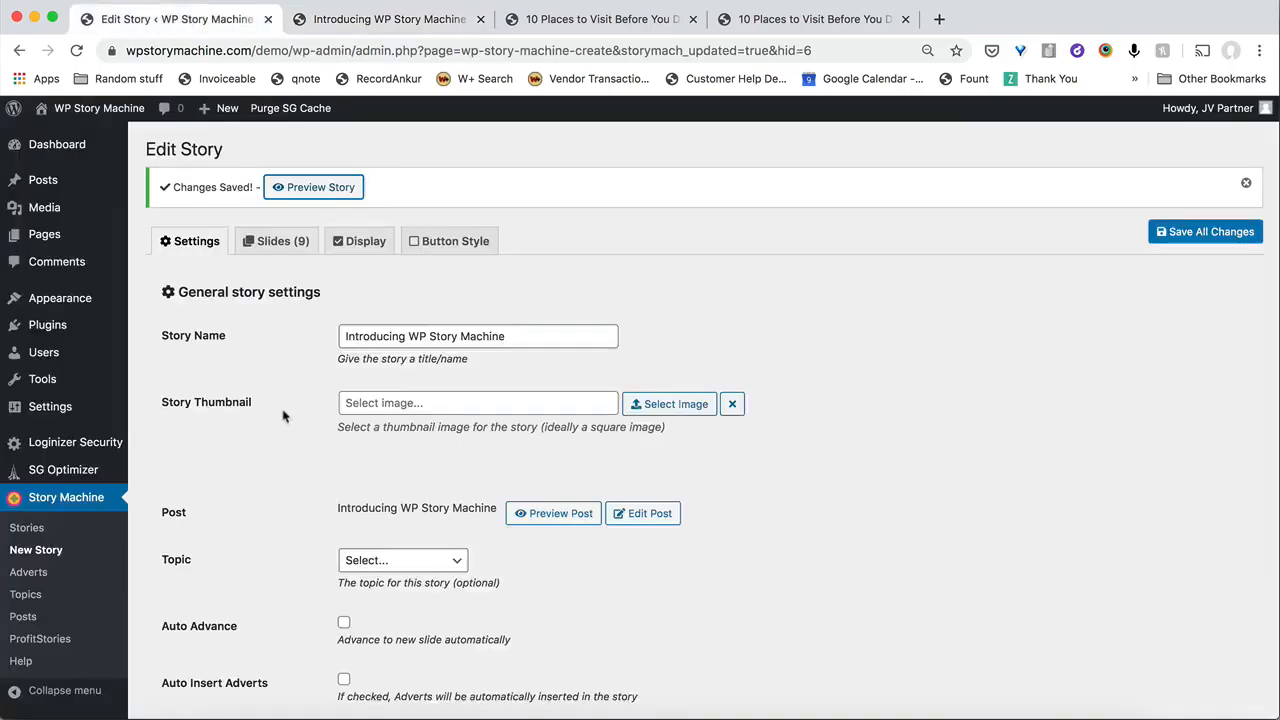
pyautogui.click(275, 242)
pyautogui.scroll(-10, 329, 553)
pyautogui.scroll(-20, 329, 553)
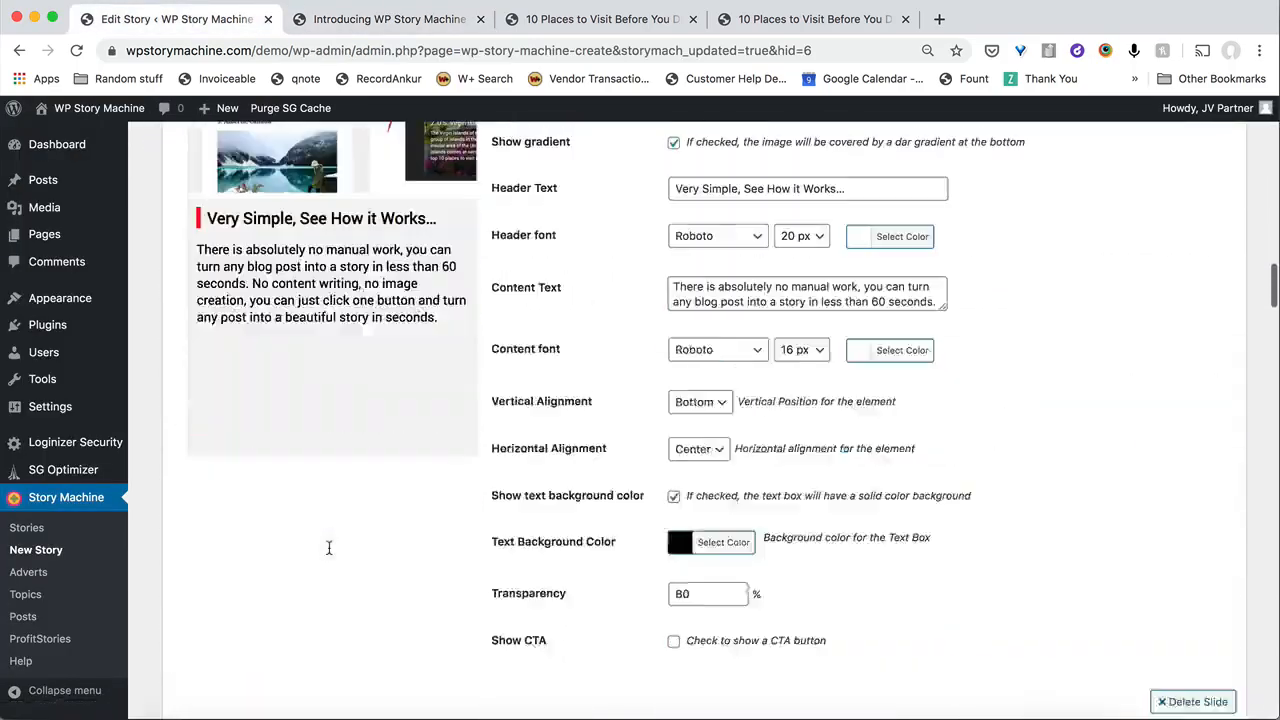
pyautogui.scroll(-15, 330, 553)
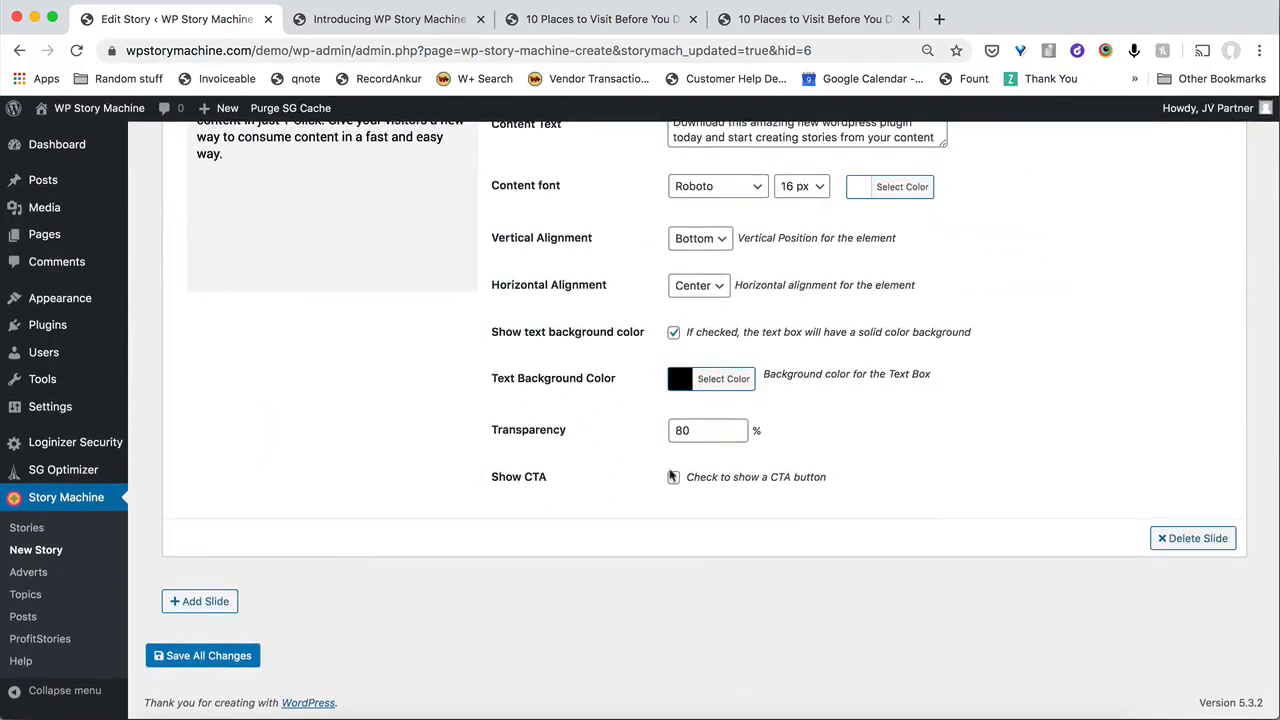
pyautogui.click(673, 477)
pyautogui.scroll(-3, 680, 452)
pyautogui.click(748, 372)
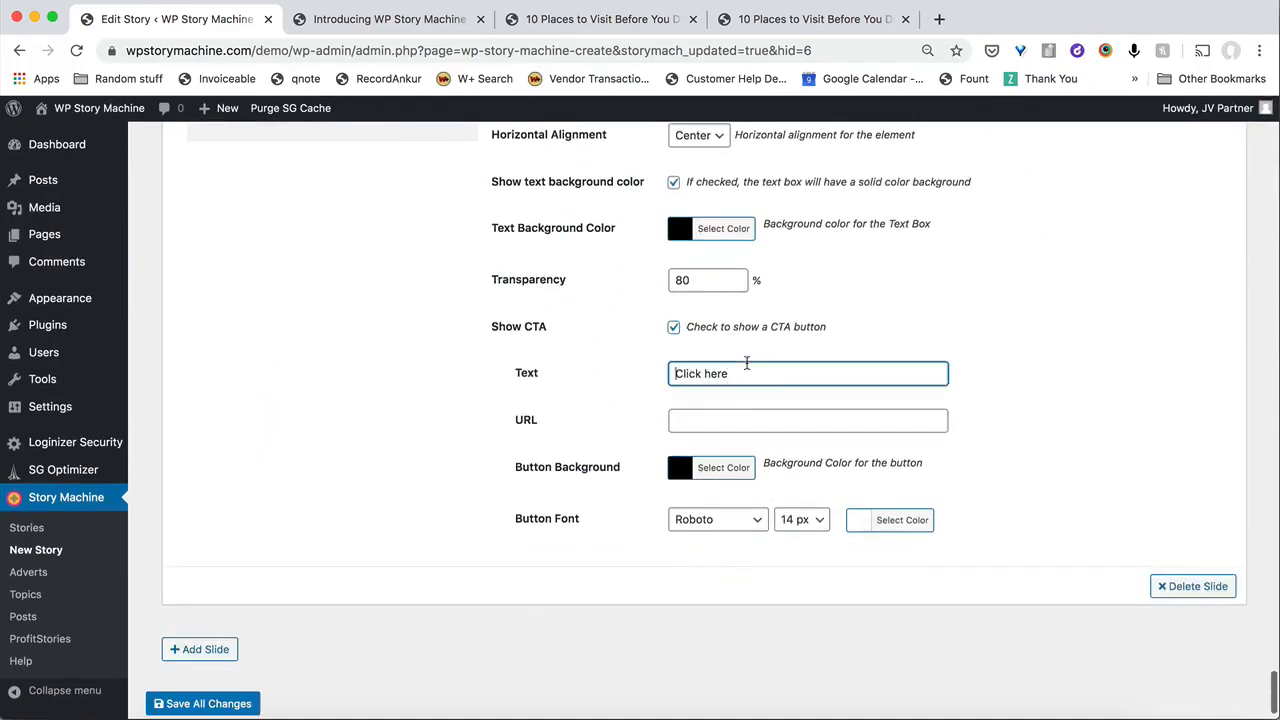
pyautogui.write('to download')
pyautogui.click(716, 422)
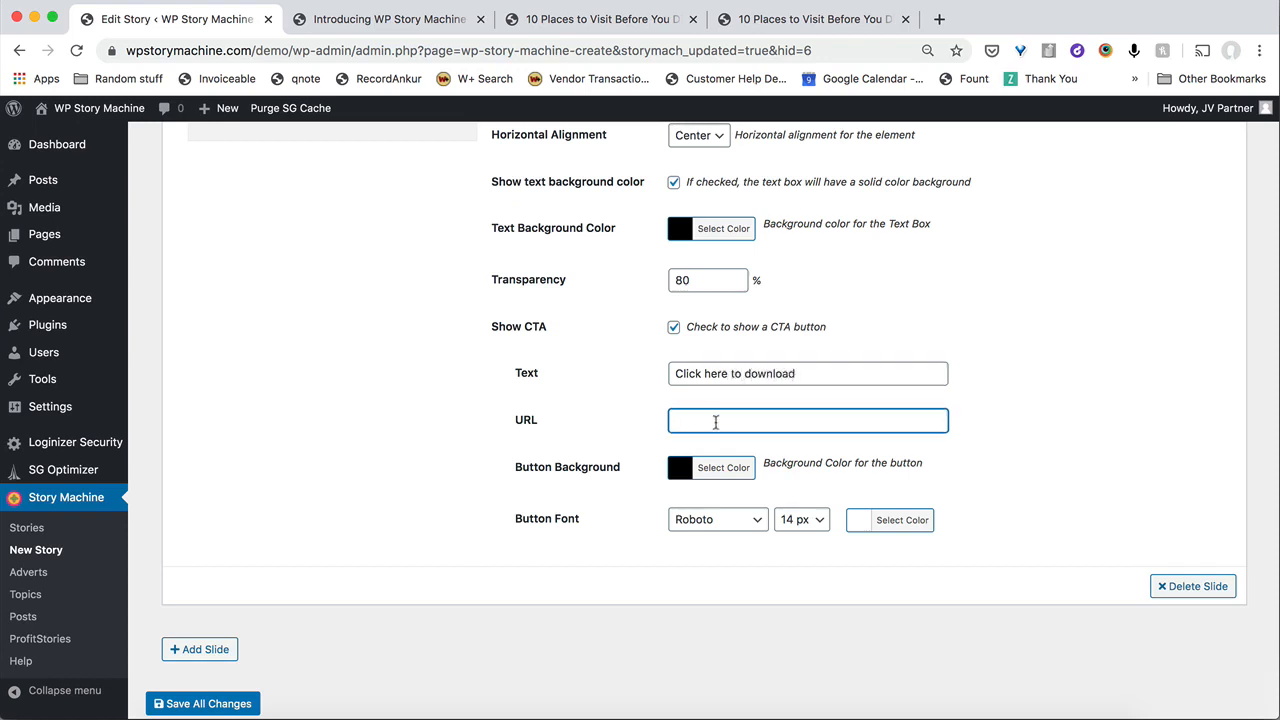
pyautogui.write('https://wpstorymachi')
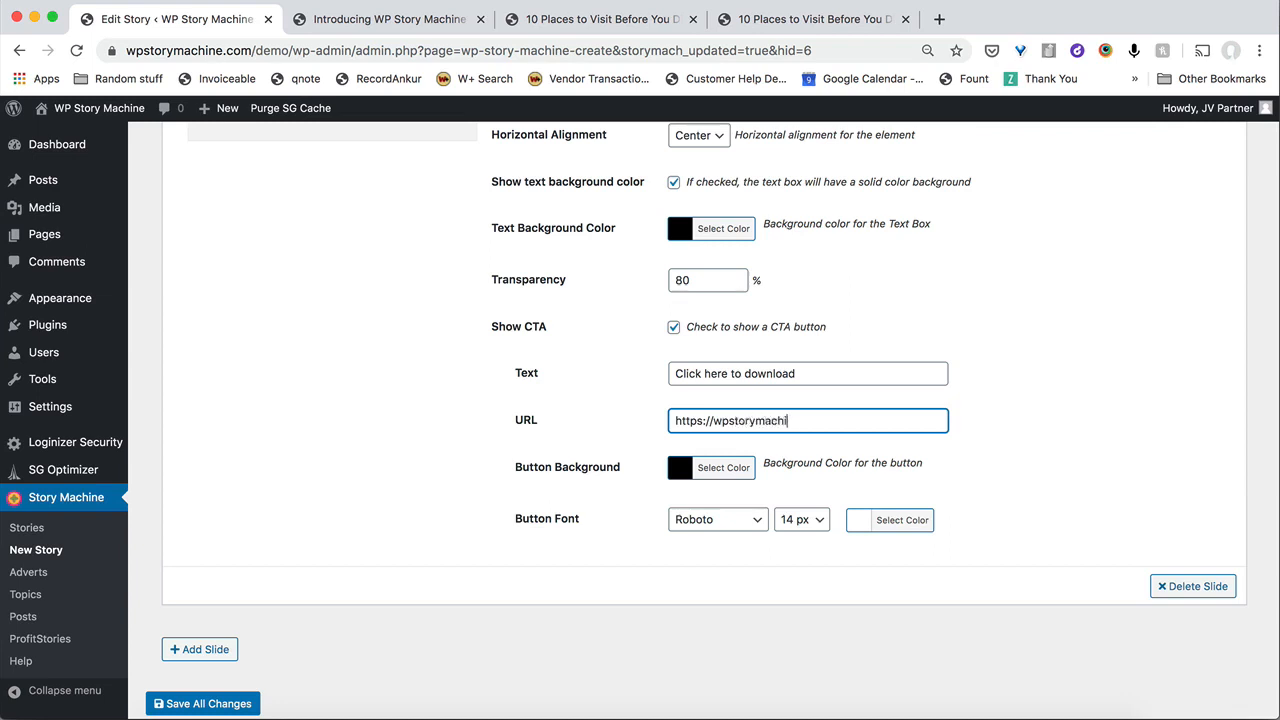
pyautogui.write('ne.com')
pyautogui.click(206, 705)
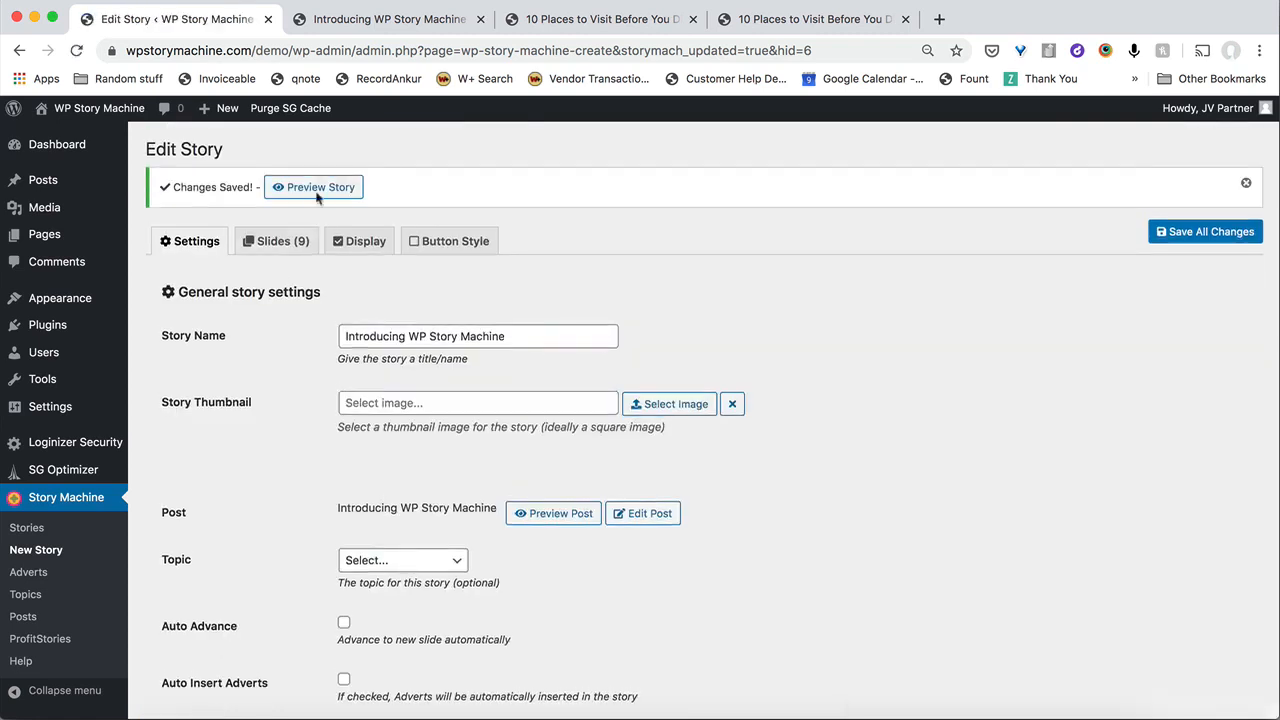
# Step: Preview the saved "Introducing WP Story Machine" story and advance to the last slide to check its call-to-action button
pyautogui.click(316, 190)
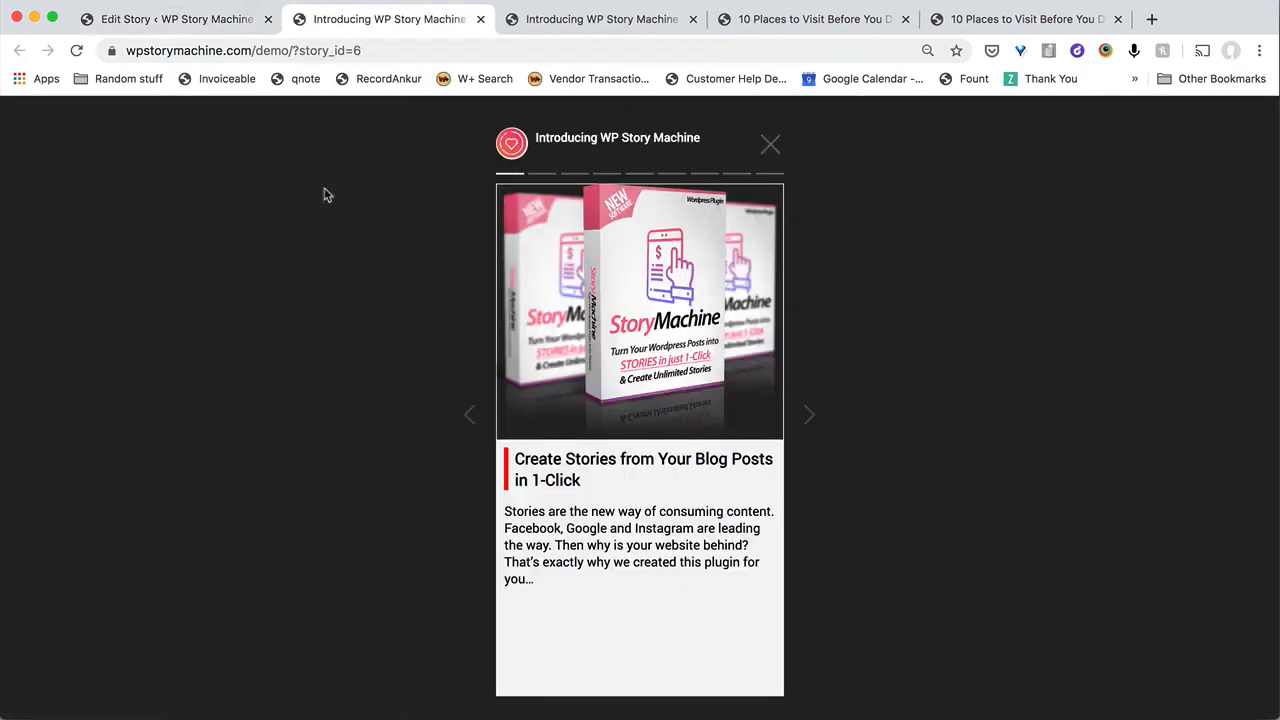
pyautogui.click(808, 414)
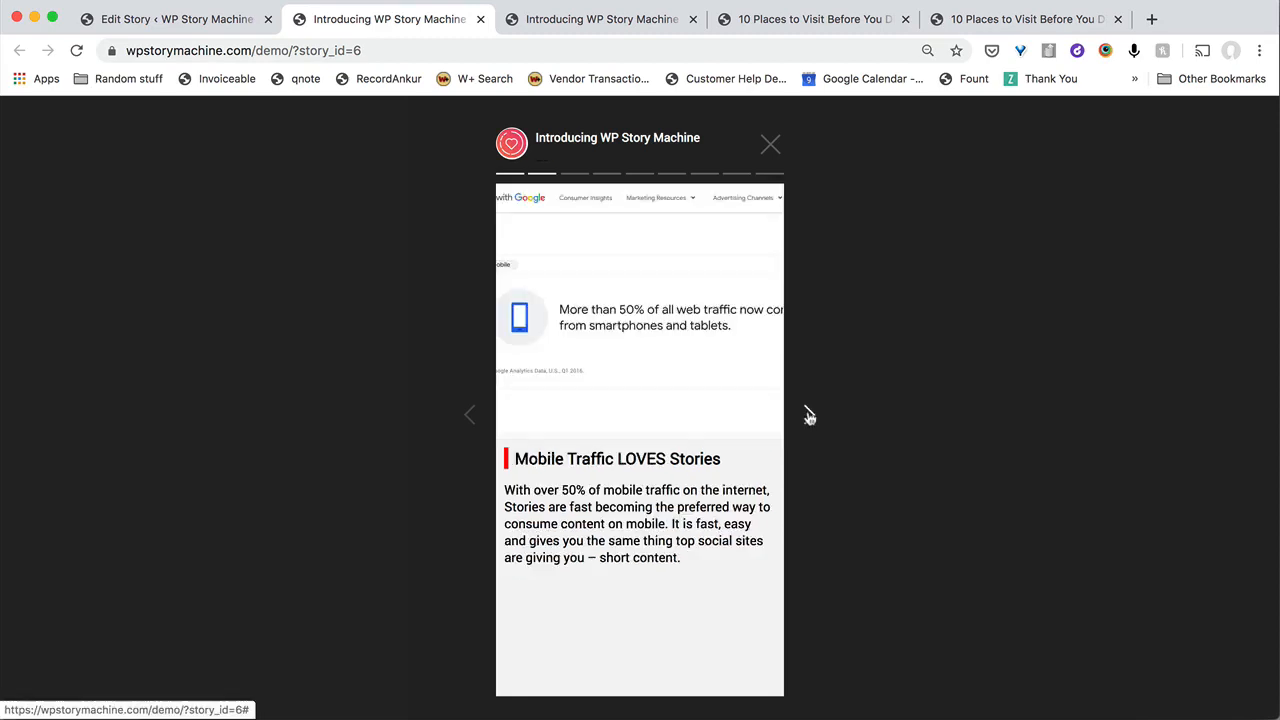
pyautogui.click(808, 414)
pyautogui.click(808, 414)
pyautogui.click(808, 414)
pyautogui.click(808, 414)
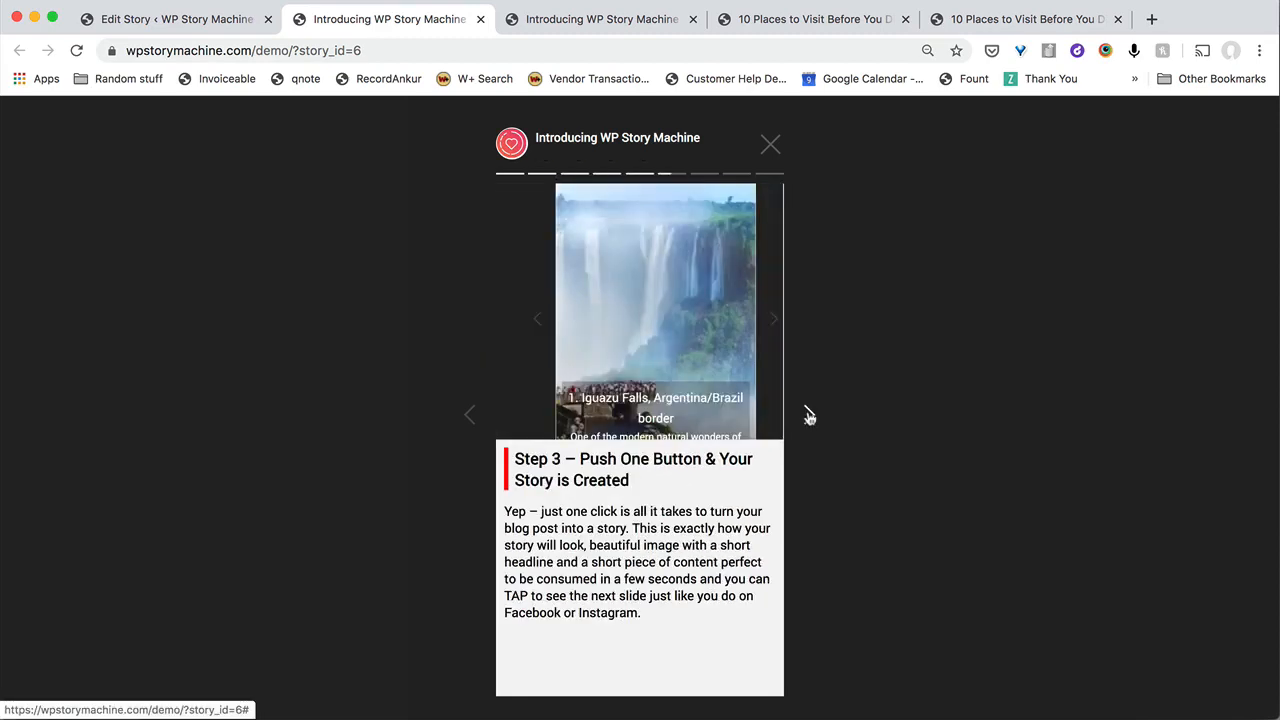
pyautogui.click(808, 414)
pyautogui.click(808, 414)
pyautogui.click(808, 414)
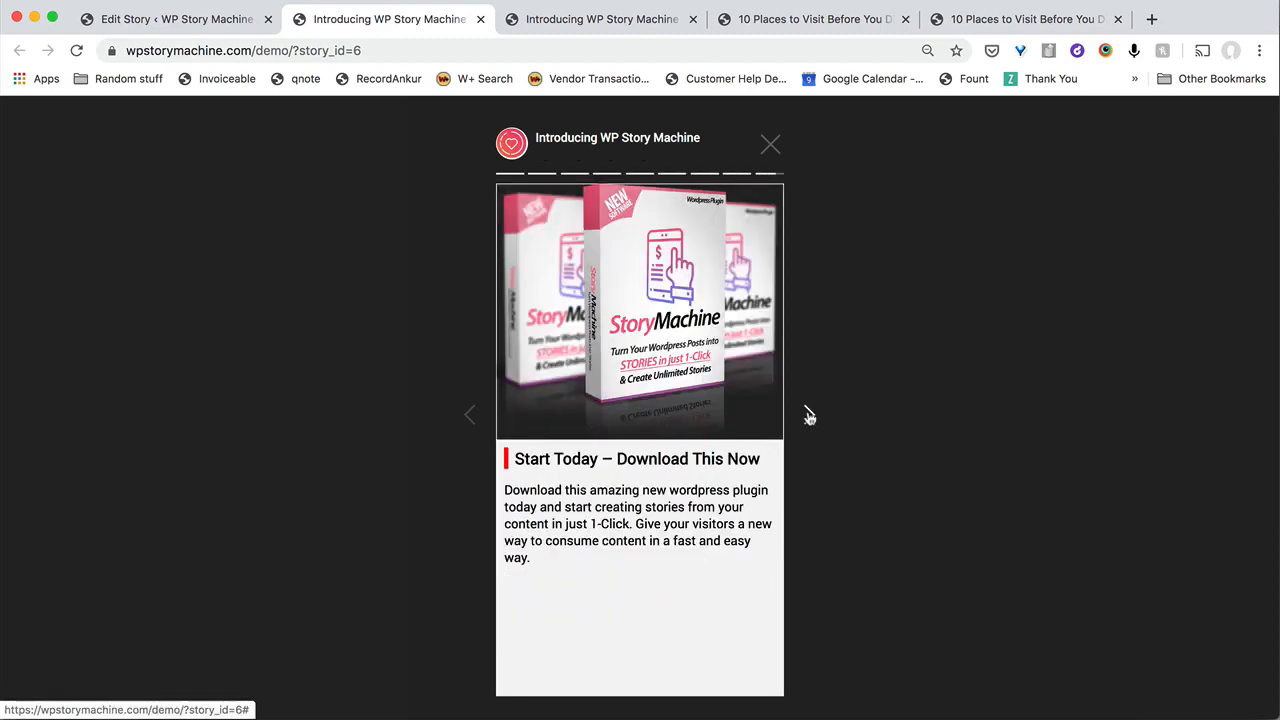
# Step: Reload the story preview, page through to the last slide to check the download button, and return to the story editor
pyautogui.click(220, 22)
pyautogui.click(345, 20)
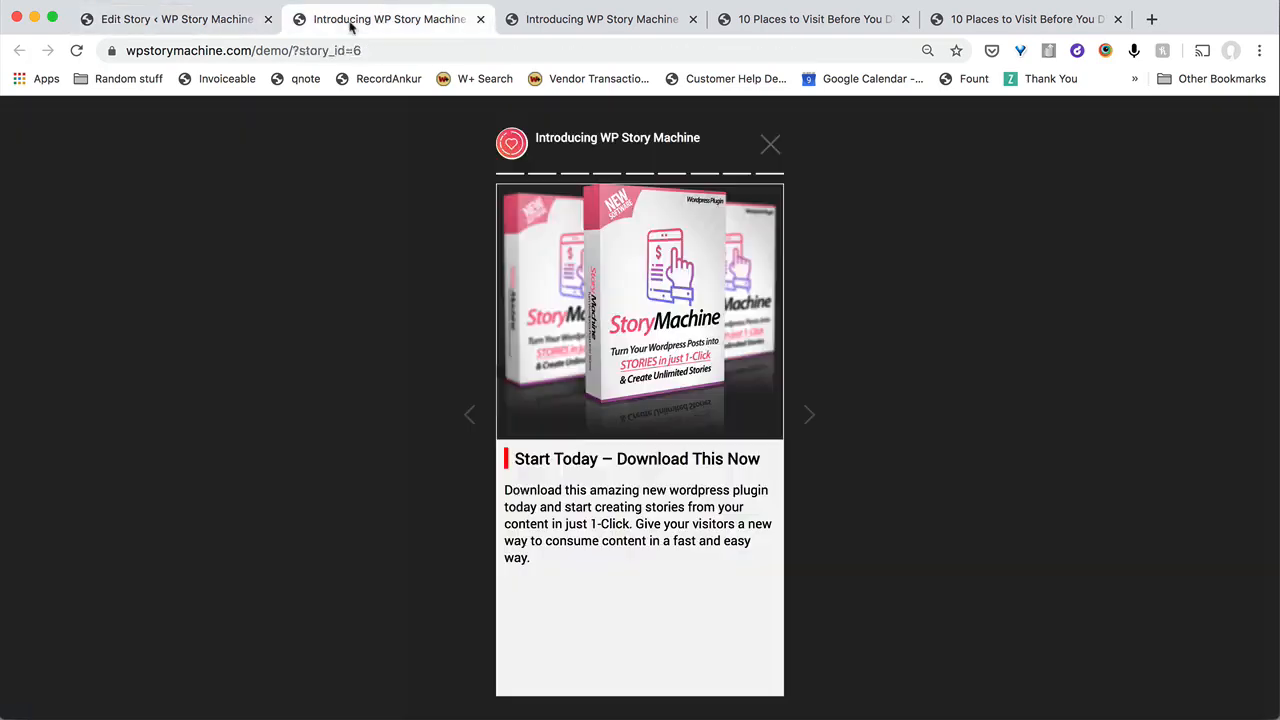
pyautogui.click(77, 51)
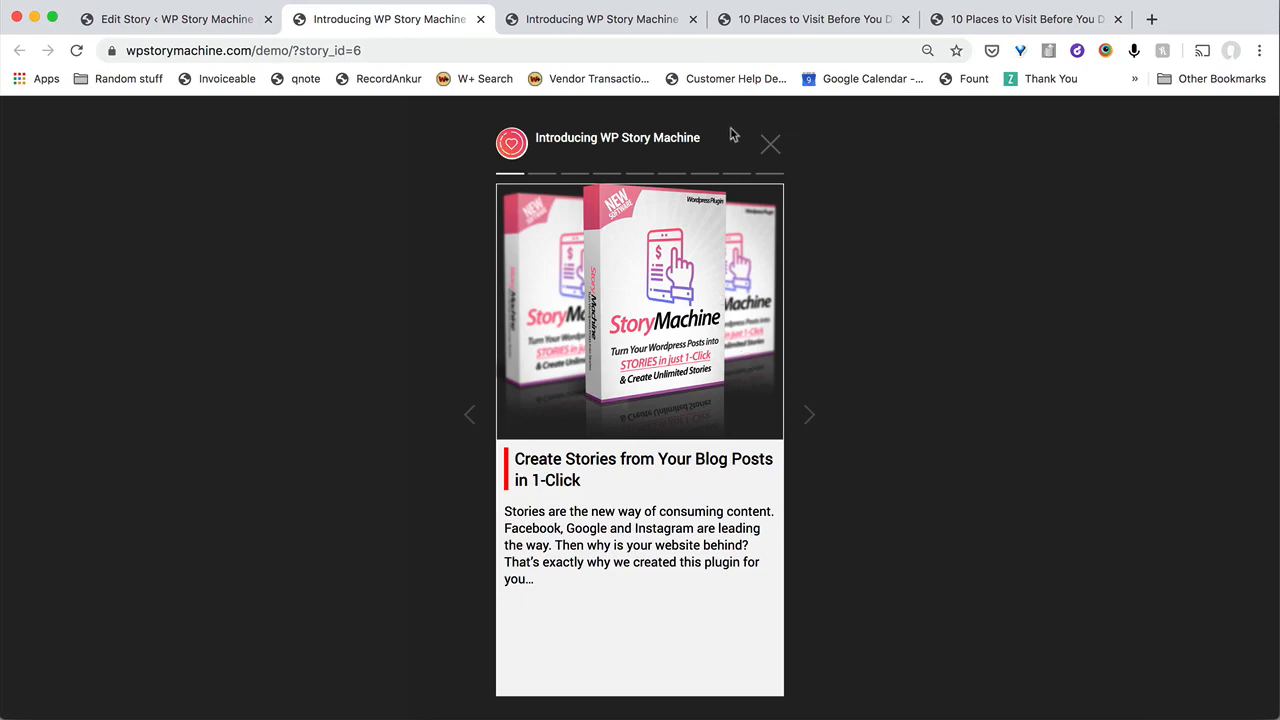
pyautogui.click(810, 417)
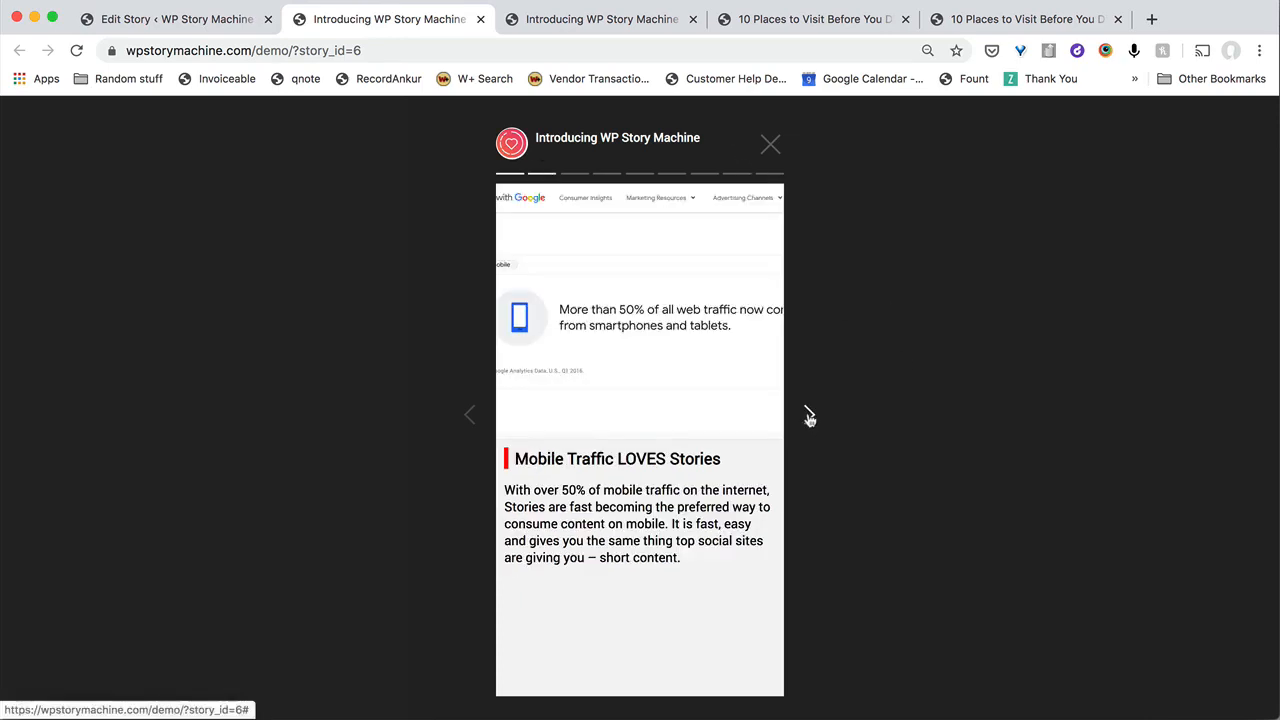
pyautogui.click(810, 417)
pyautogui.click(810, 417)
pyautogui.click(810, 417)
pyautogui.click(810, 417)
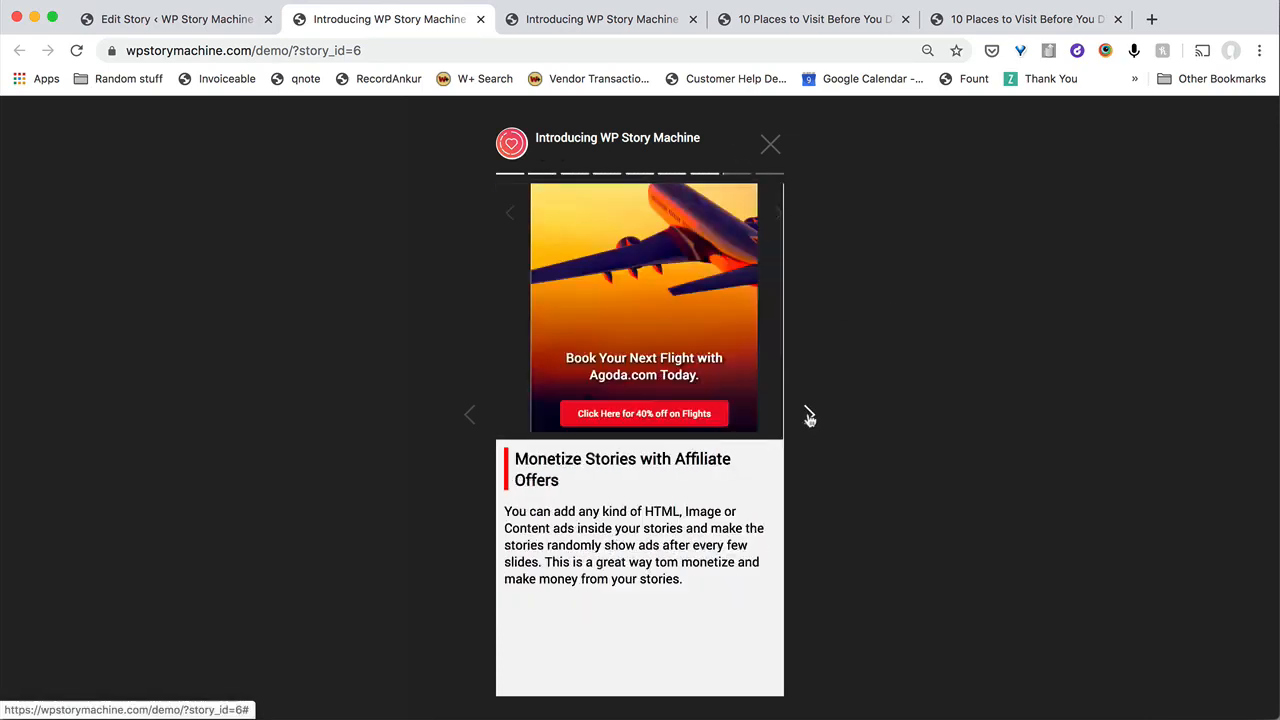
pyautogui.click(810, 417)
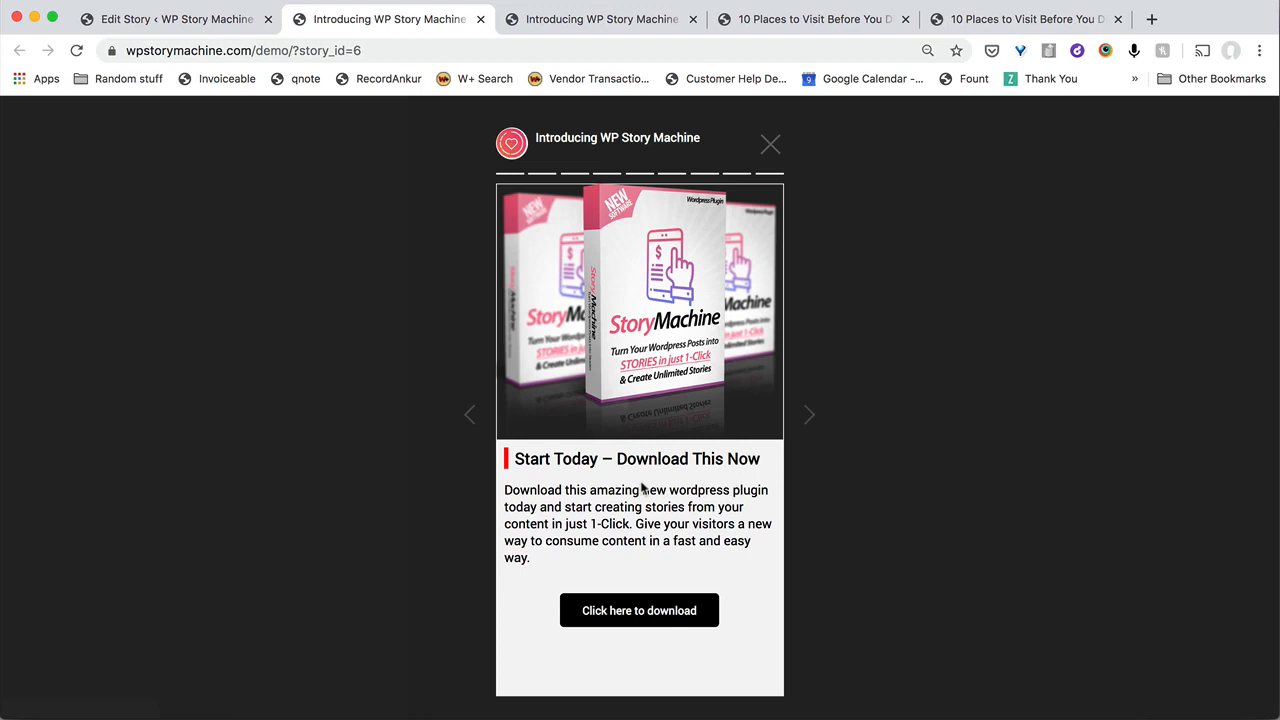
pyautogui.click(180, 20)
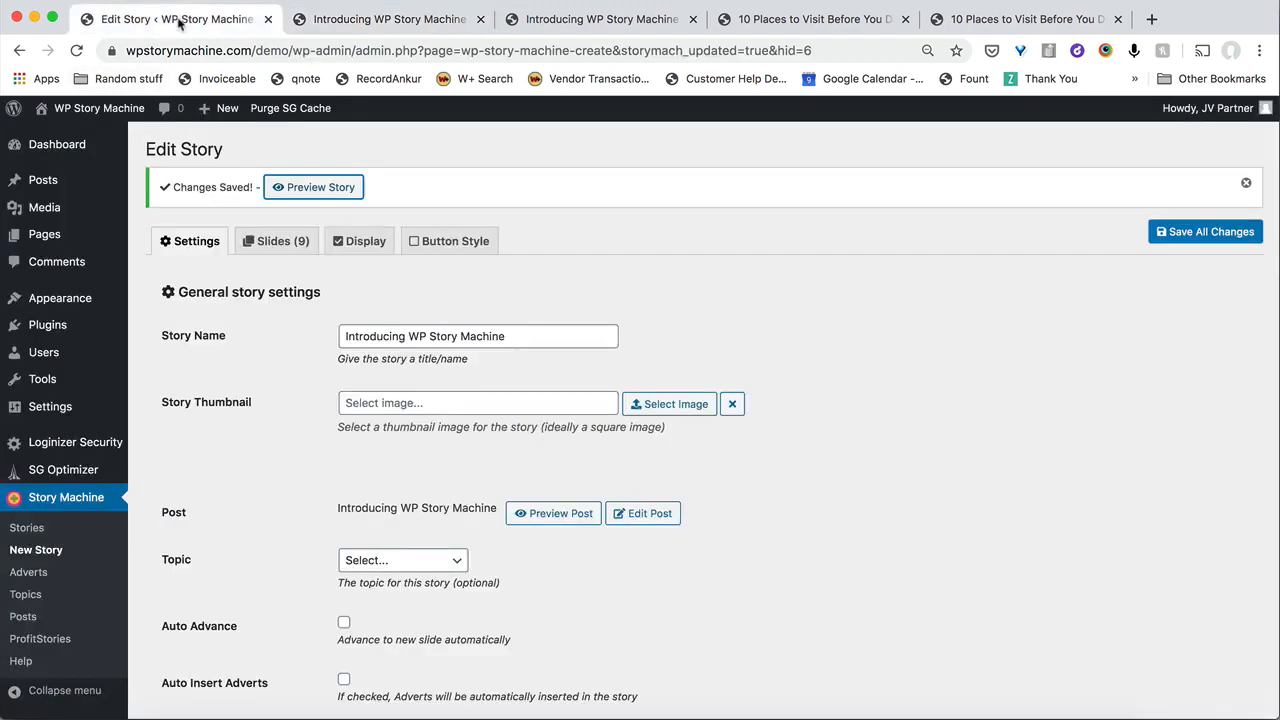